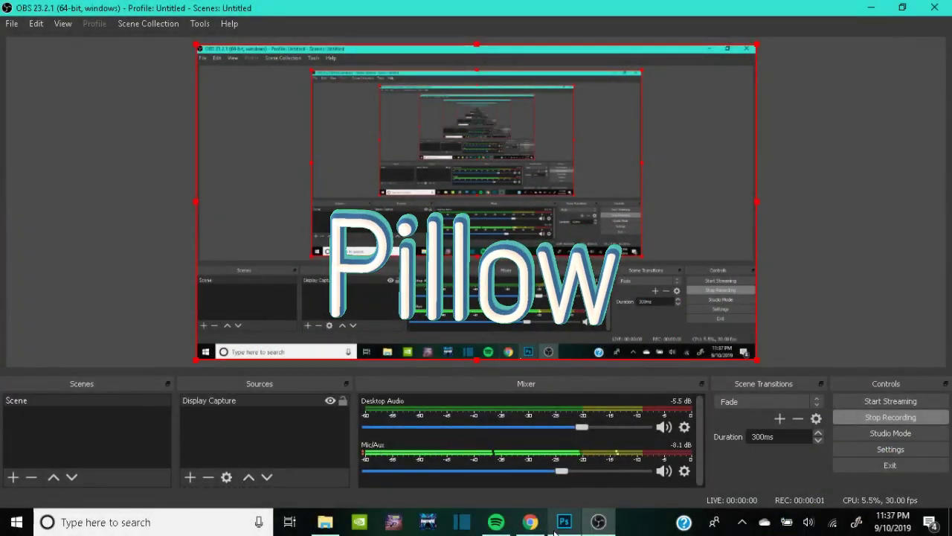
Switch to Photoshop and unlock the blank Untitled-1 Background so it becomes Layer 0.
{"action": "left_click", "coordinate": [564, 522]}
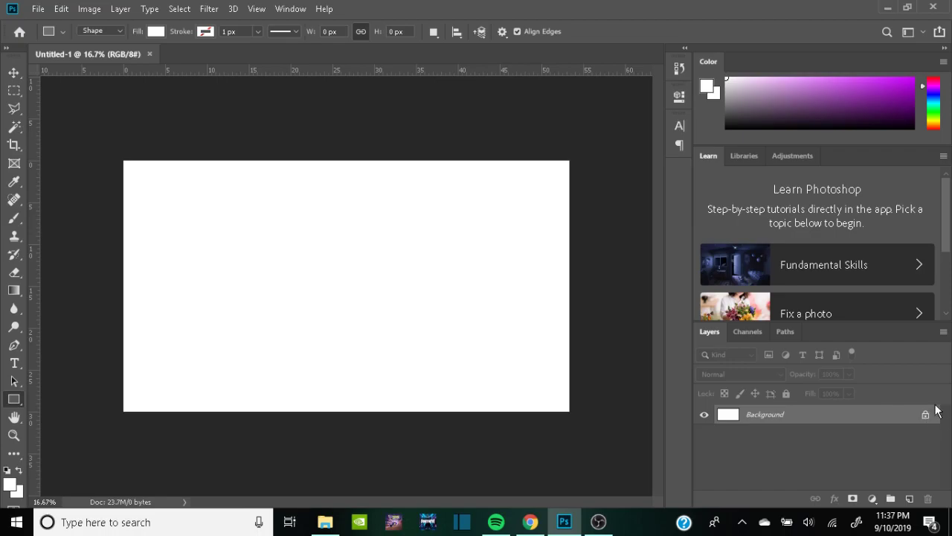
{"action": "left_click", "coordinate": [926, 416]}
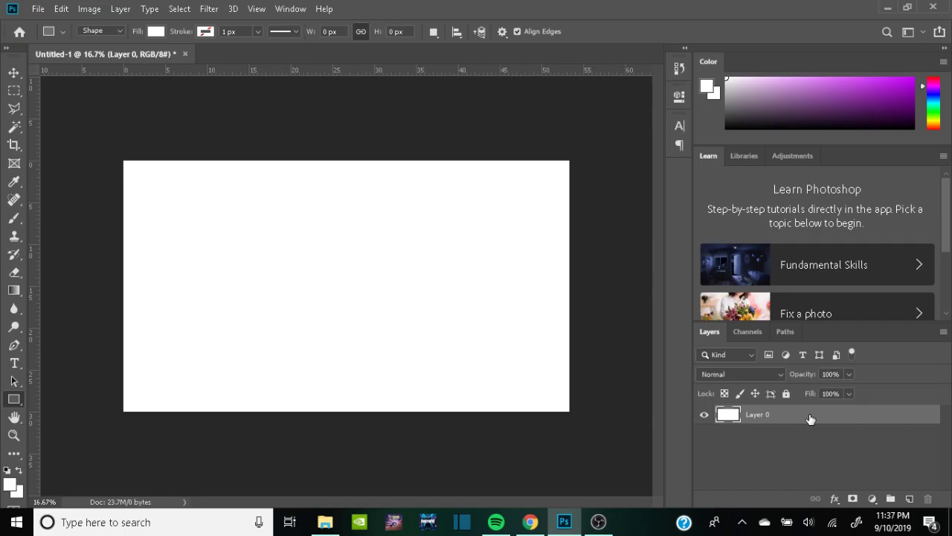
Search for 'youtube banner template' in a new Chrome tab and show the image results.
{"action": "left_click", "coordinate": [530, 522]}
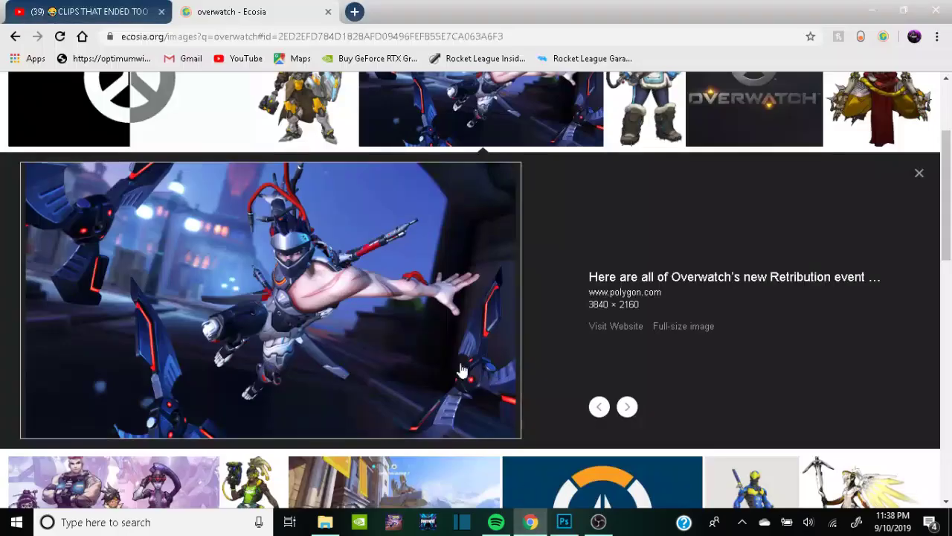
{"action": "left_click", "coordinate": [354, 12]}
{"action": "type", "text": "you"}
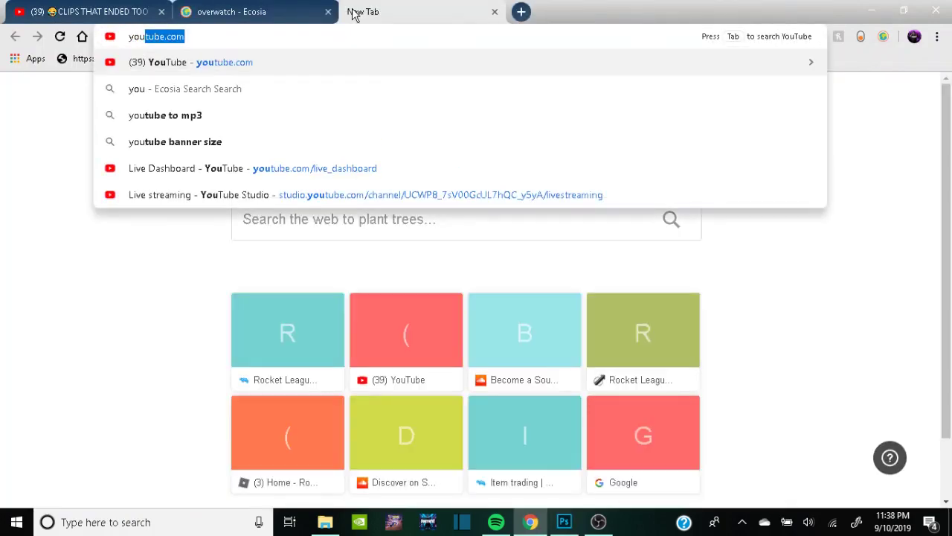
{"action": "type", "text": "tube "}
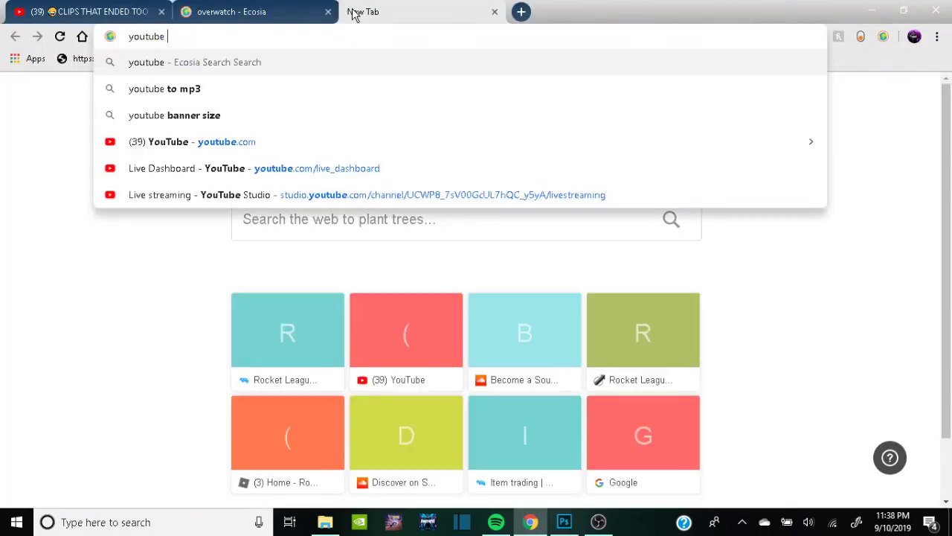
{"action": "type", "text": "banner"}
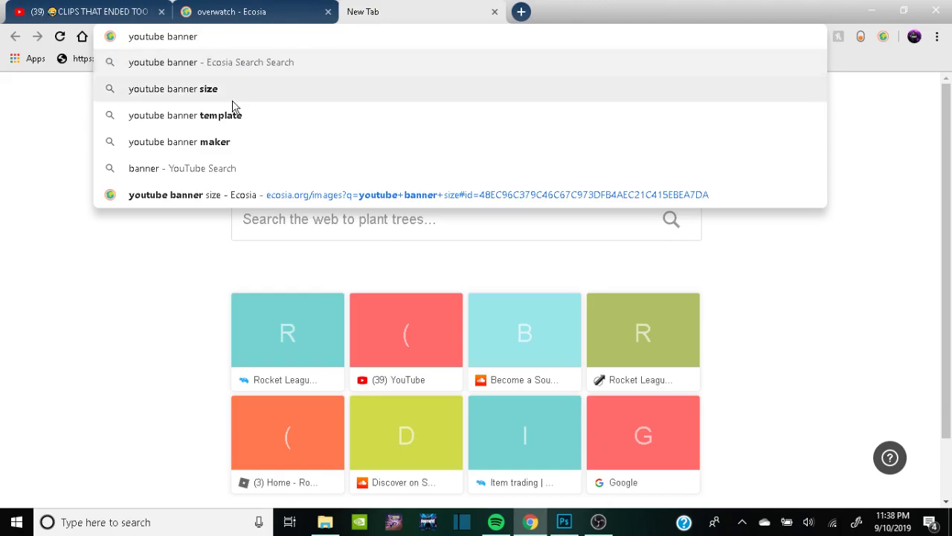
{"action": "left_click", "coordinate": [231, 116]}
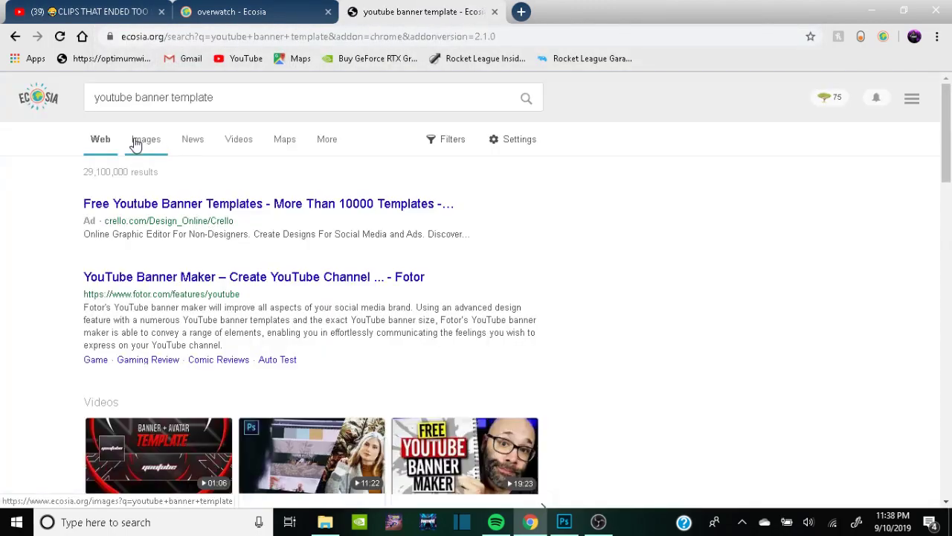
{"action": "left_click", "coordinate": [145, 144]}
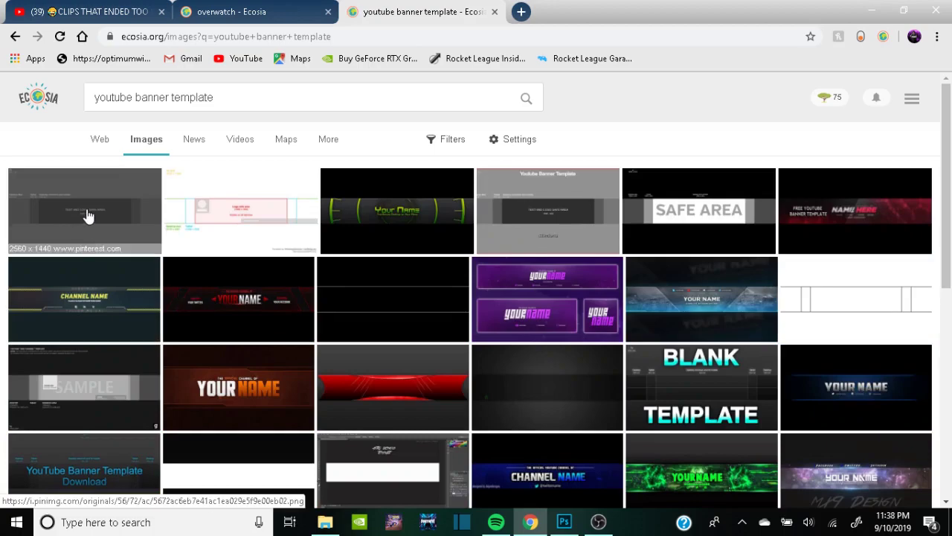
Copy the 2560 × 1440 YouTube Channel Art Template image to the clipboard.
{"action": "left_click", "coordinate": [87, 216]}
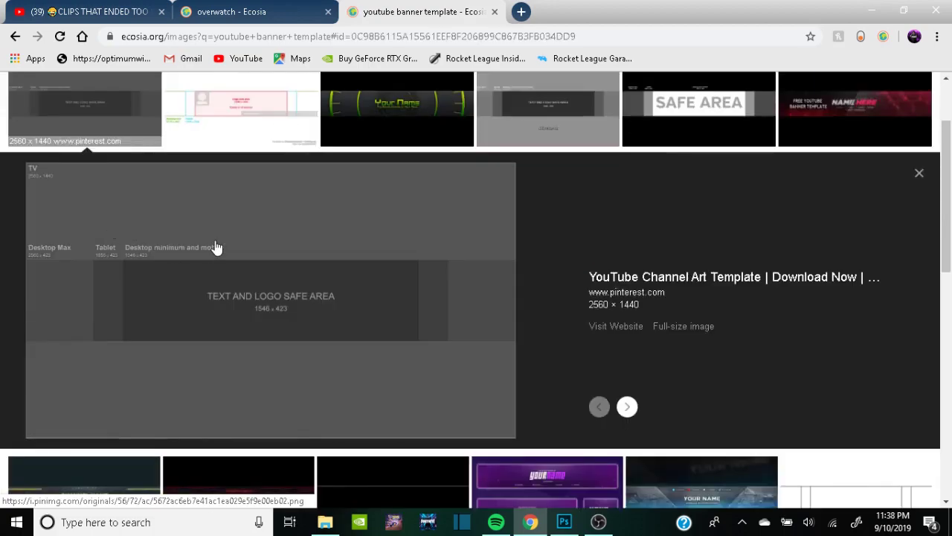
{"action": "right_click", "coordinate": [314, 301]}
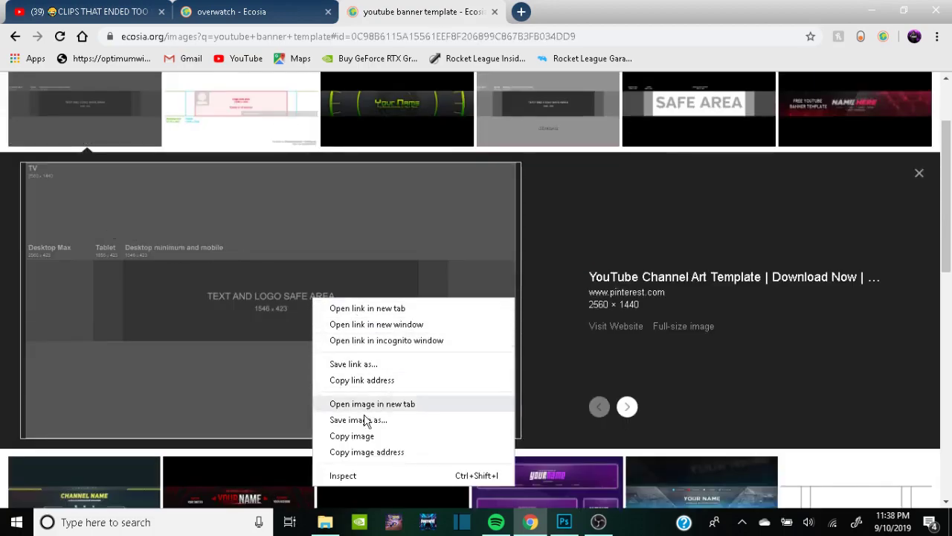
{"action": "left_click", "coordinate": [367, 437]}
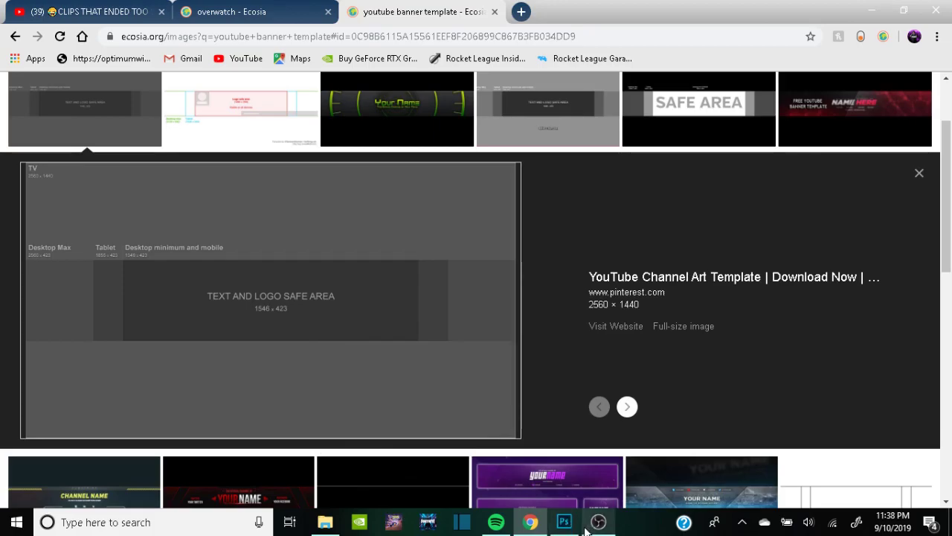
Create a new 2560 × 1440 document from the Clipboard preset, with Color Mode changed to RGB Color.
{"action": "left_click", "coordinate": [572, 522]}
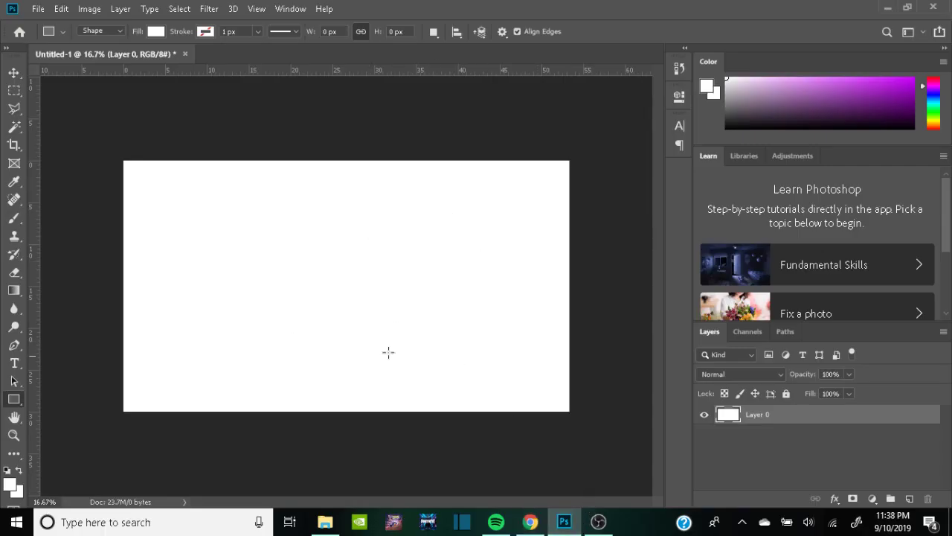
{"action": "key", "text": "ctrl+n"}
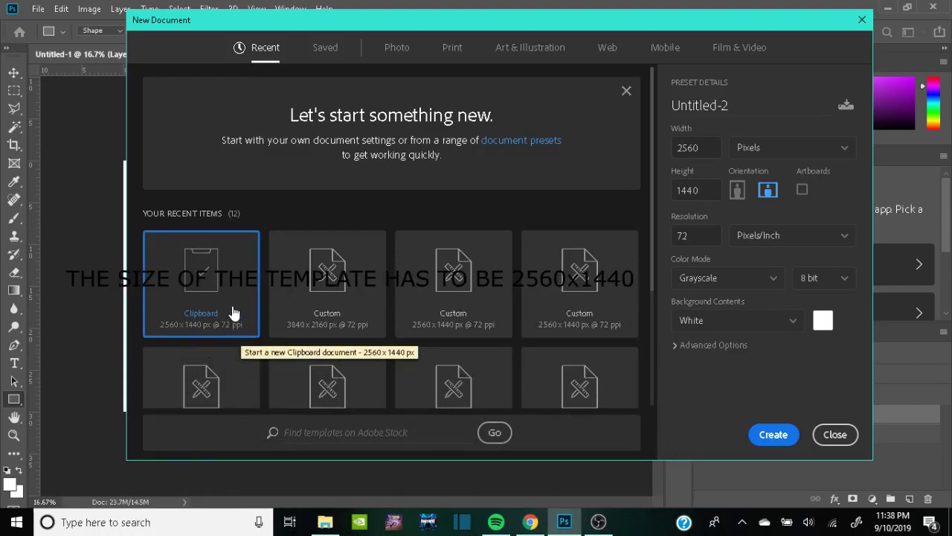
{"action": "left_click", "coordinate": [752, 281]}
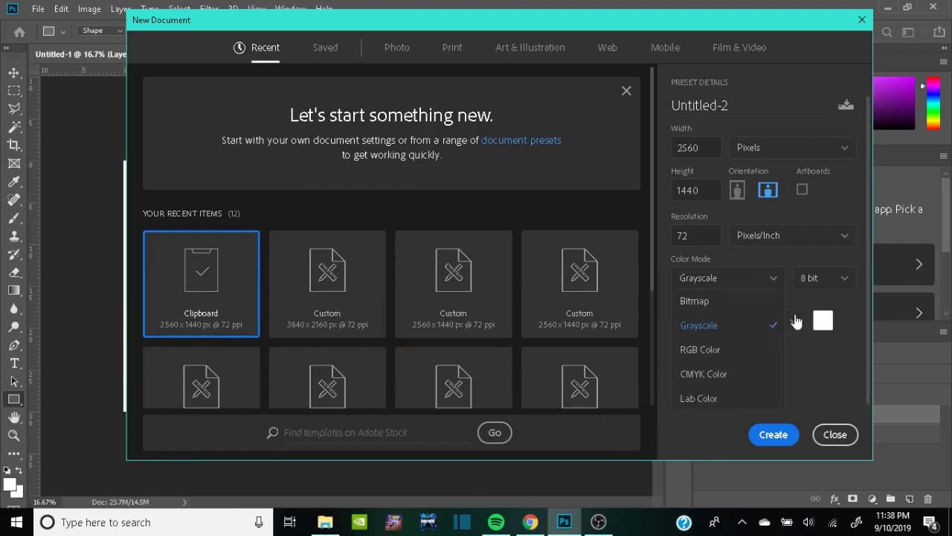
{"action": "left_click", "coordinate": [716, 349]}
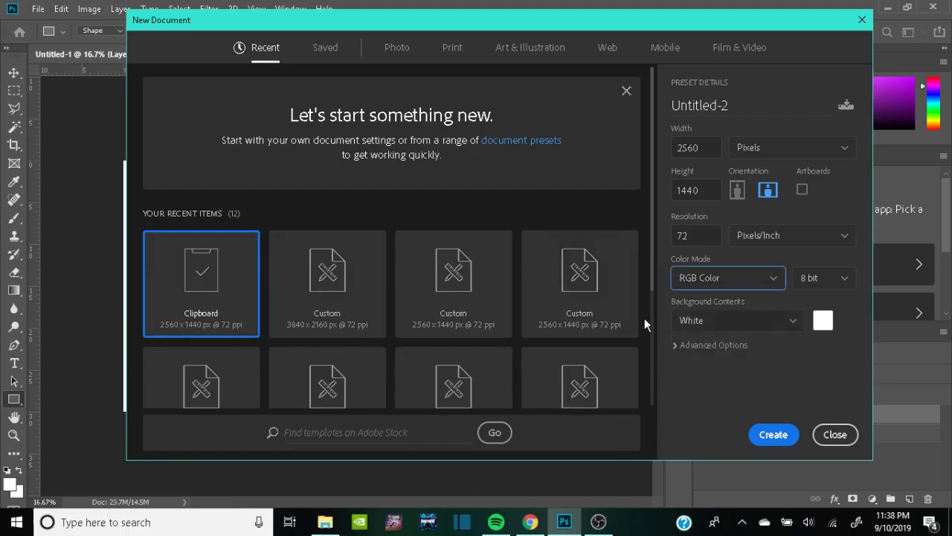
{"action": "left_click", "coordinate": [793, 436]}
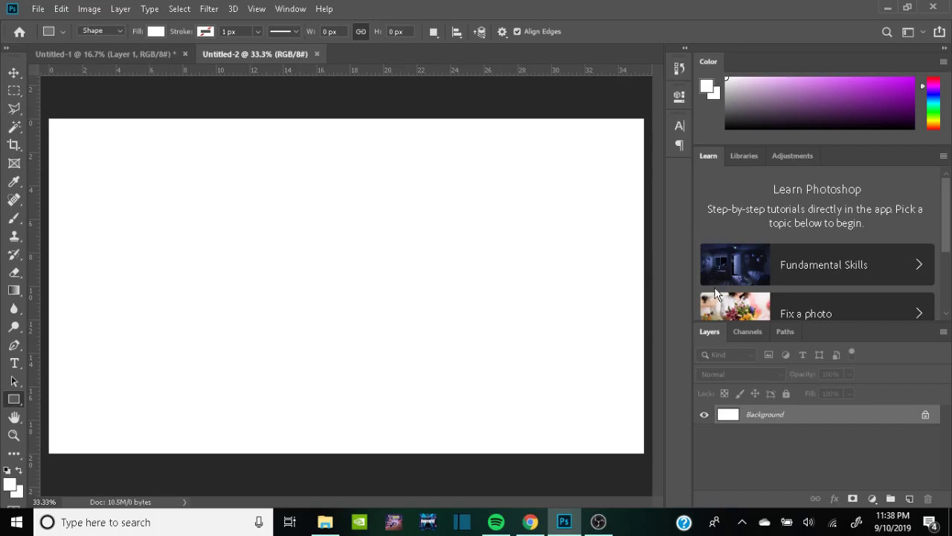
Paste the template as Layer 1, add guides at the safe area's top and bottom, and select Layer 0.
{"action": "left_click", "coordinate": [925, 416]}
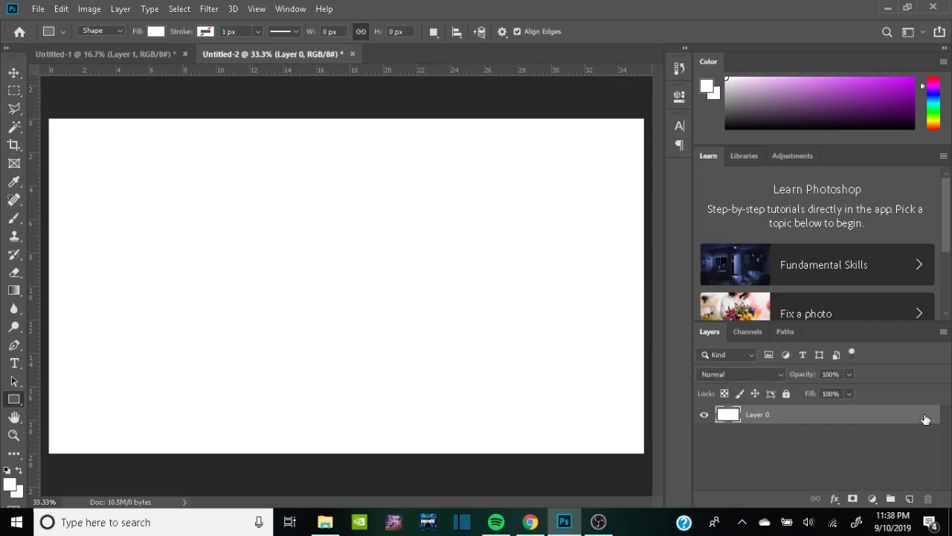
{"action": "key", "text": "ctrl+v"}
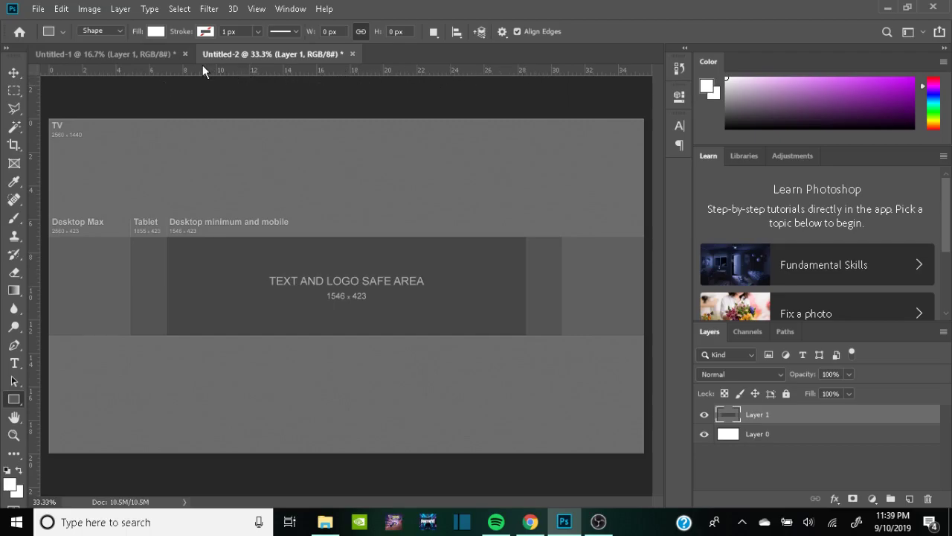
{"action": "left_click_drag", "start_coordinate": [203, 66], "coordinate": [296, 234]}
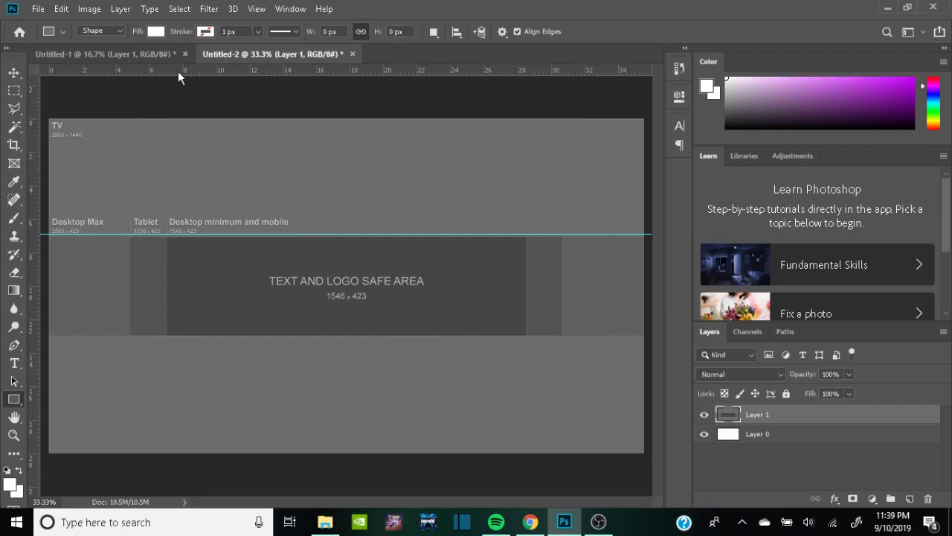
{"action": "left_click_drag", "start_coordinate": [177, 71], "coordinate": [228, 335]}
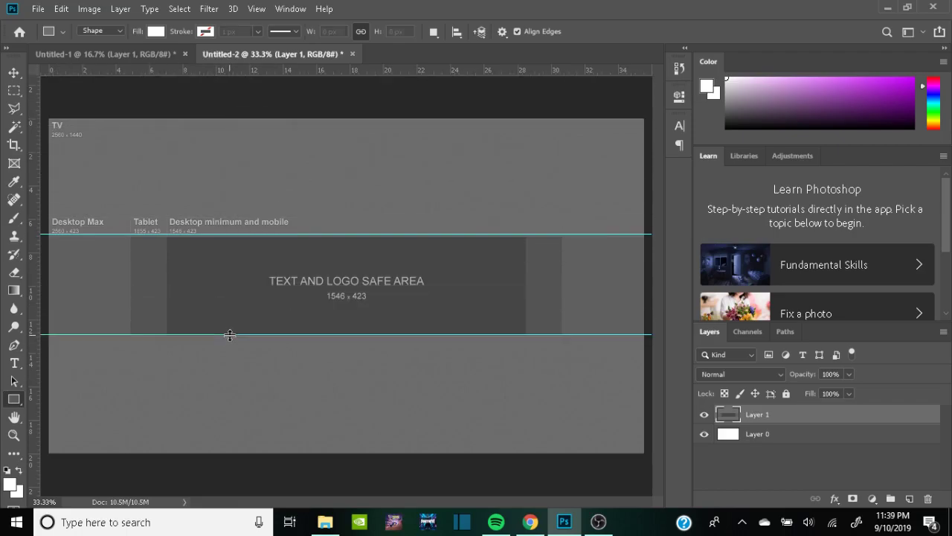
{"action": "left_click", "coordinate": [777, 444]}
Delete the blank Layer 0 and zoom out to see the whole banner.
{"action": "key", "text": "Delete"}
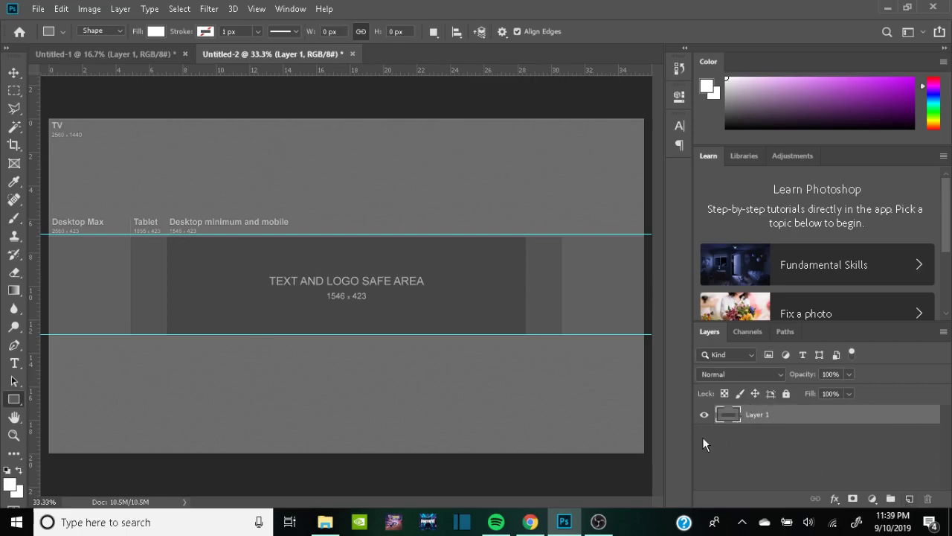
{"action": "right_click", "coordinate": [14, 401]}
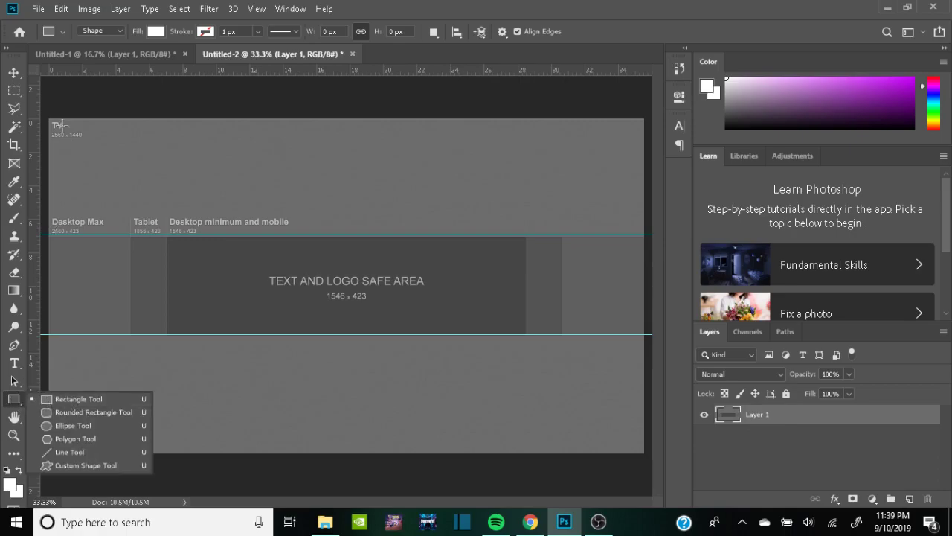
{"action": "left_click", "coordinate": [14, 436]}
{"action": "left_click_drag", "start_coordinate": [207, 472], "coordinate": [182, 471]}
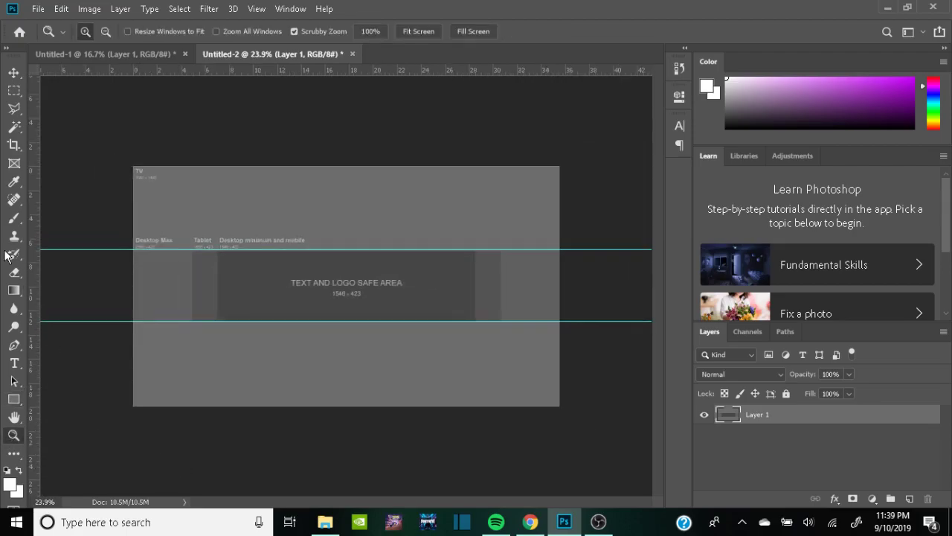
Draw black rectangles over the banner's top and bottom strips.
{"action": "left_click", "coordinate": [14, 402]}
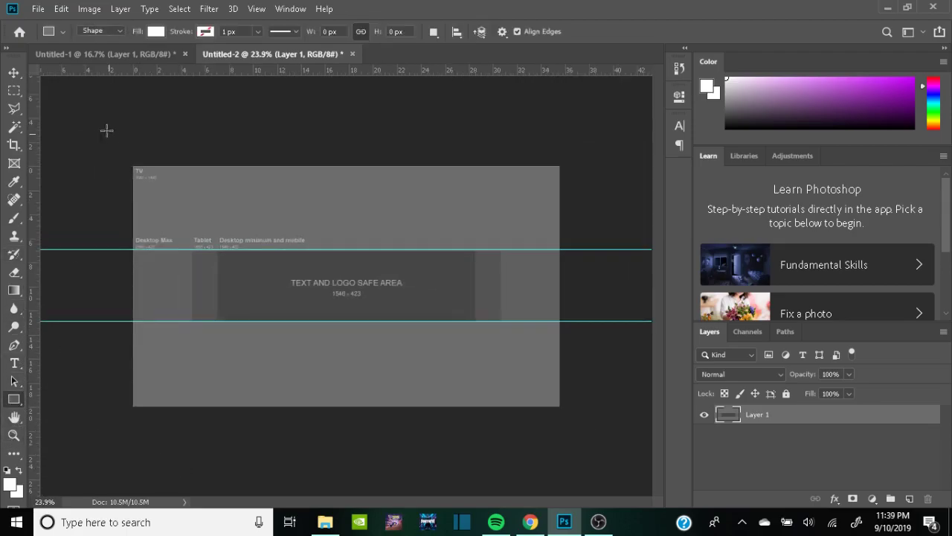
{"action": "left_click_drag", "start_coordinate": [73, 94], "coordinate": [617, 249]}
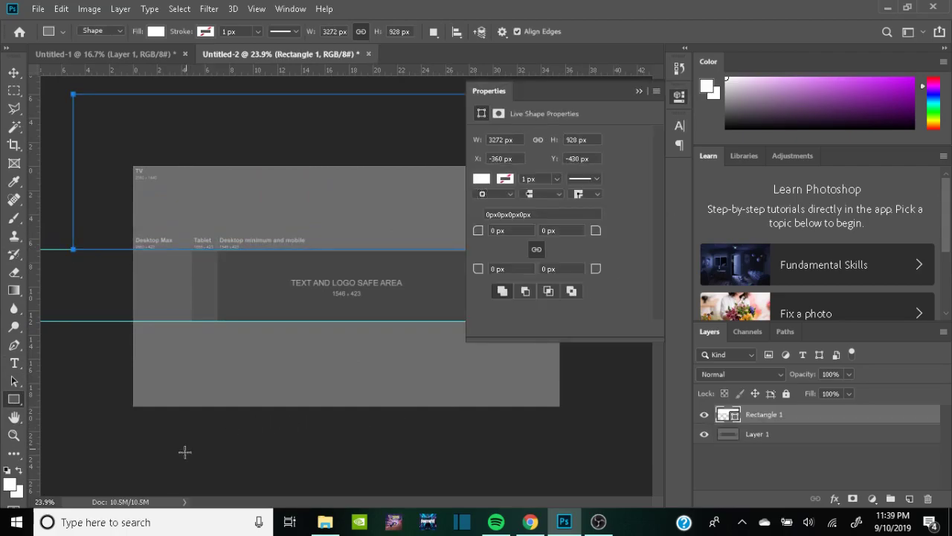
{"action": "left_click", "coordinate": [482, 178]}
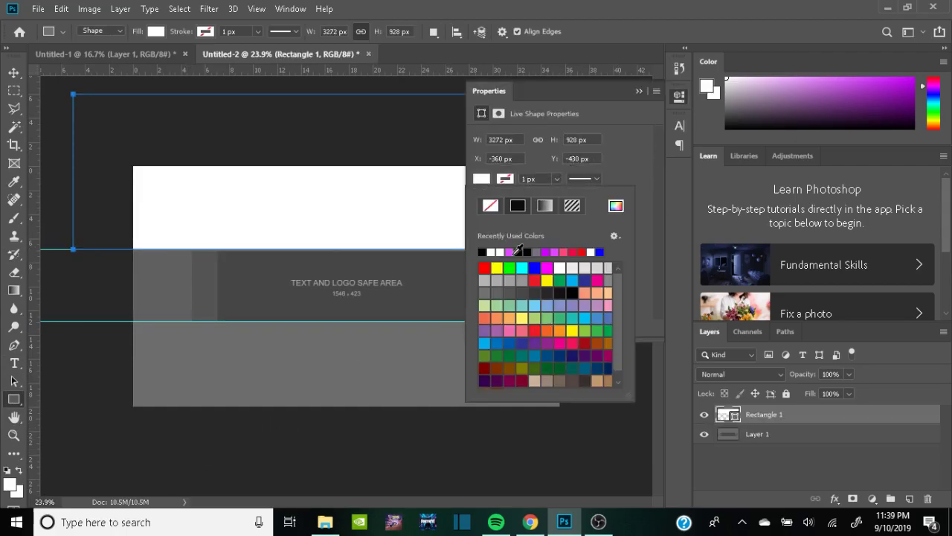
{"action": "left_click", "coordinate": [485, 252]}
{"action": "left_click", "coordinate": [638, 90]}
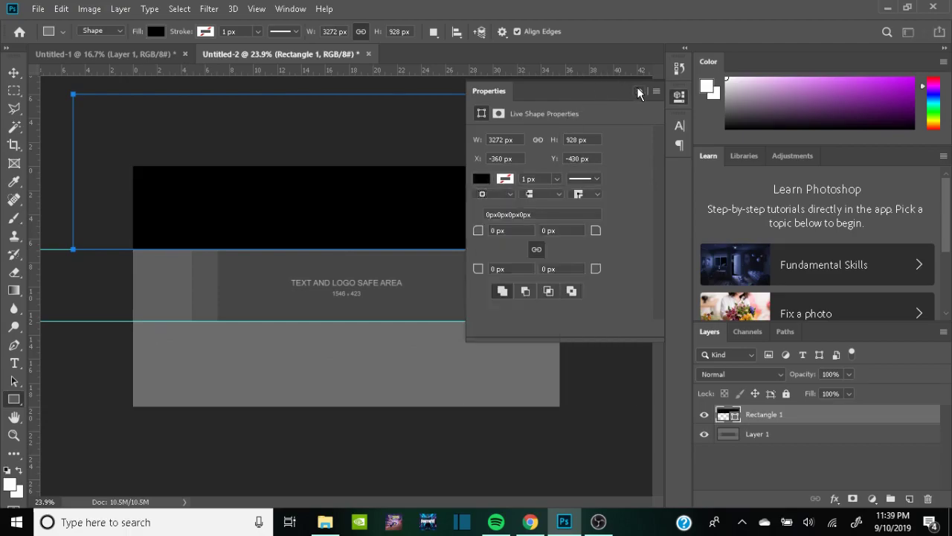
{"action": "left_click", "coordinate": [638, 90]}
{"action": "left_click_drag", "start_coordinate": [104, 489], "coordinate": [572, 320]}
{"action": "left_click", "coordinate": [639, 90]}
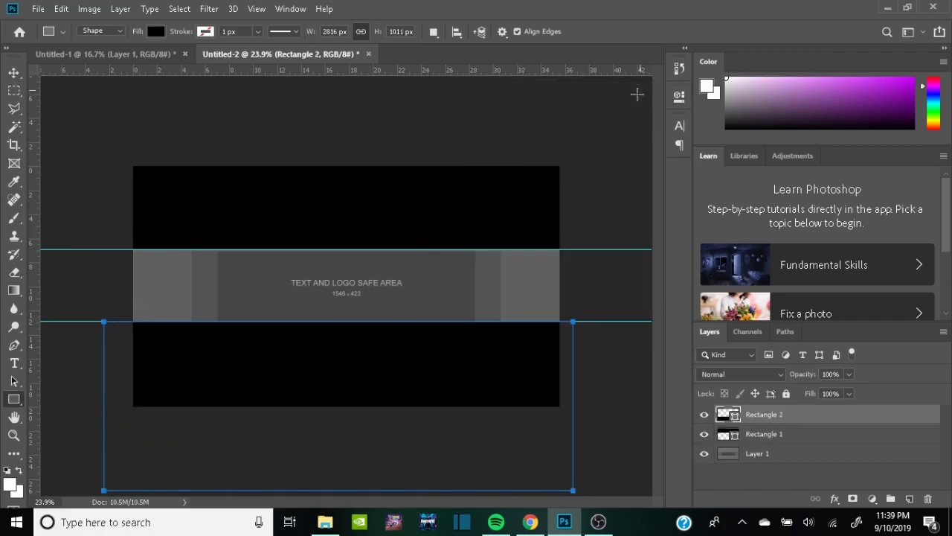
Delete the template Layer 1, undoing to restore the top black bar.
{"action": "left_click", "coordinate": [751, 455]}
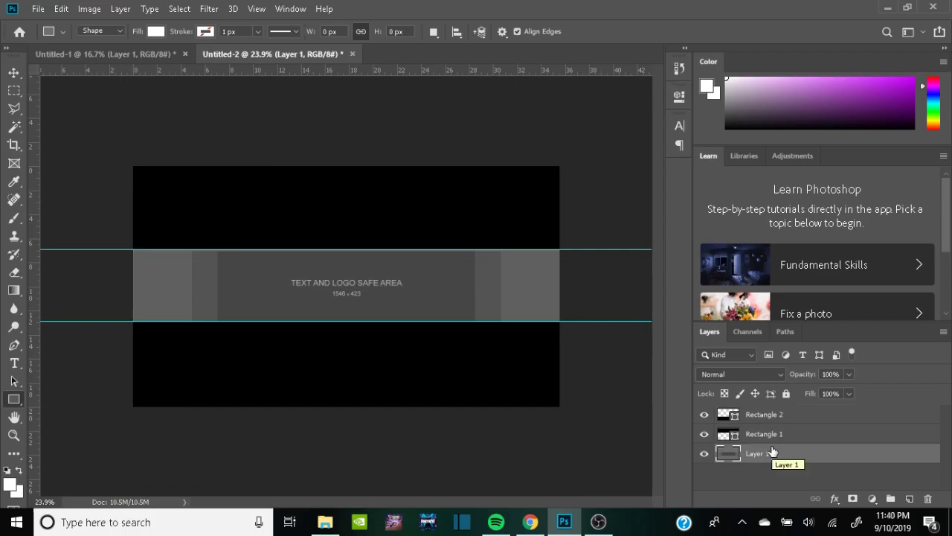
{"action": "key", "text": "Delete"}
{"action": "key", "text": "Delete"}
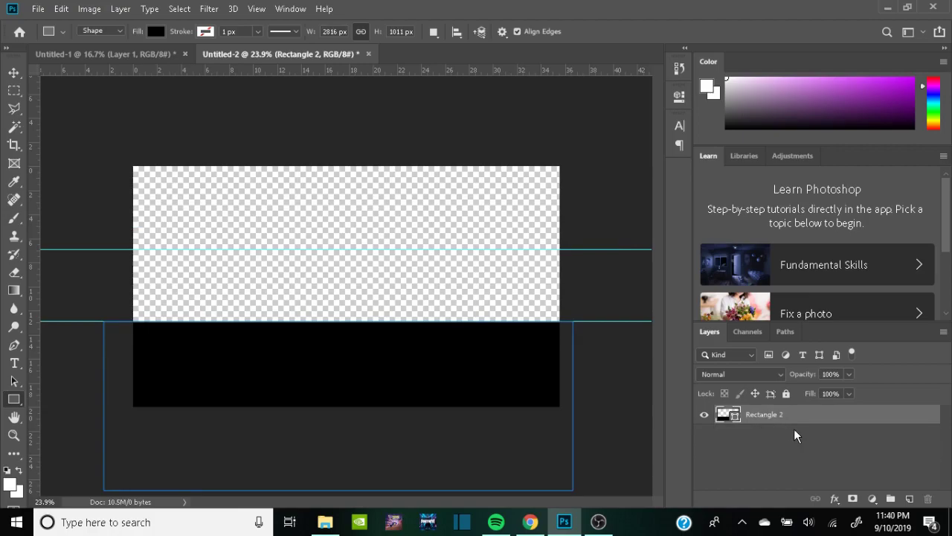
{"action": "key", "text": "ctrl+z"}
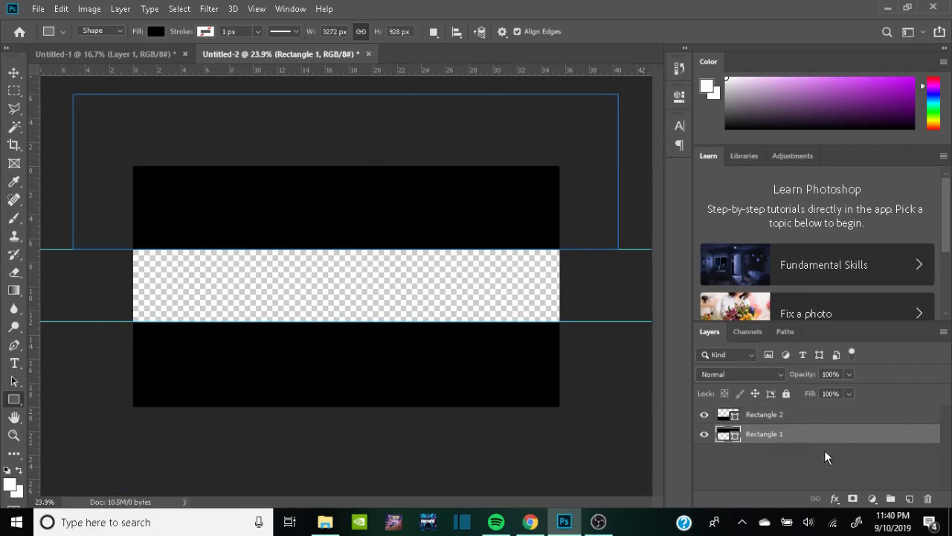
Copy the Overwatch artwork image from Chrome's image results.
{"action": "left_click", "coordinate": [530, 522]}
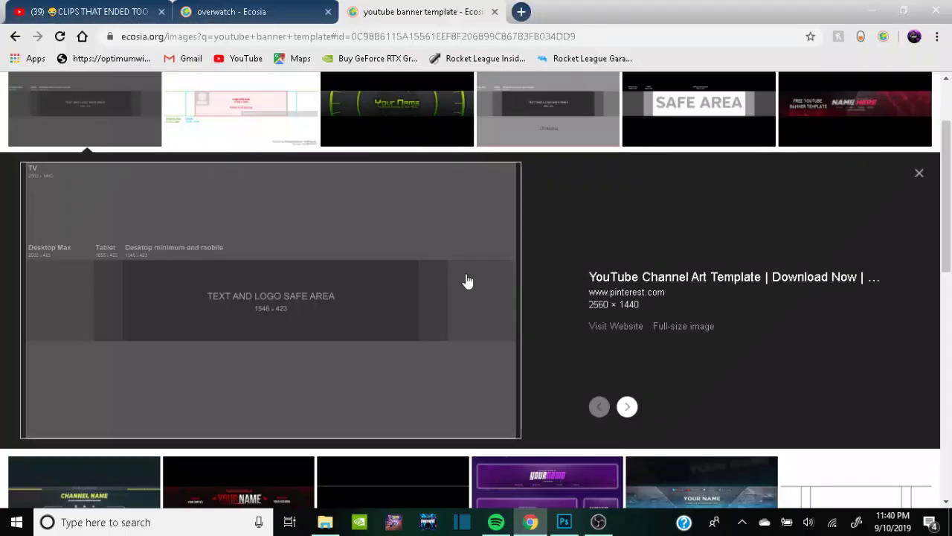
{"action": "left_click", "coordinate": [237, 12]}
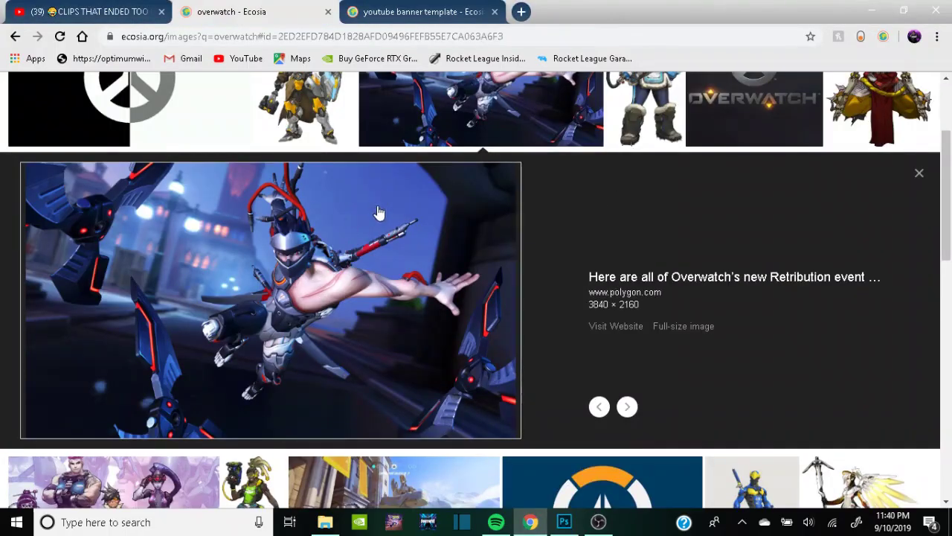
{"action": "right_click", "coordinate": [288, 279]}
{"action": "left_click", "coordinate": [345, 423]}
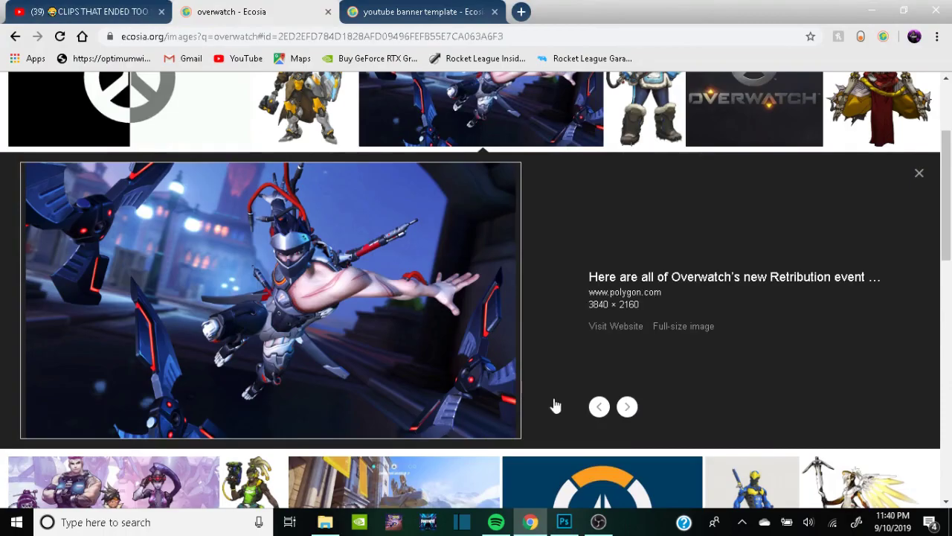
{"action": "left_click", "coordinate": [564, 521]}
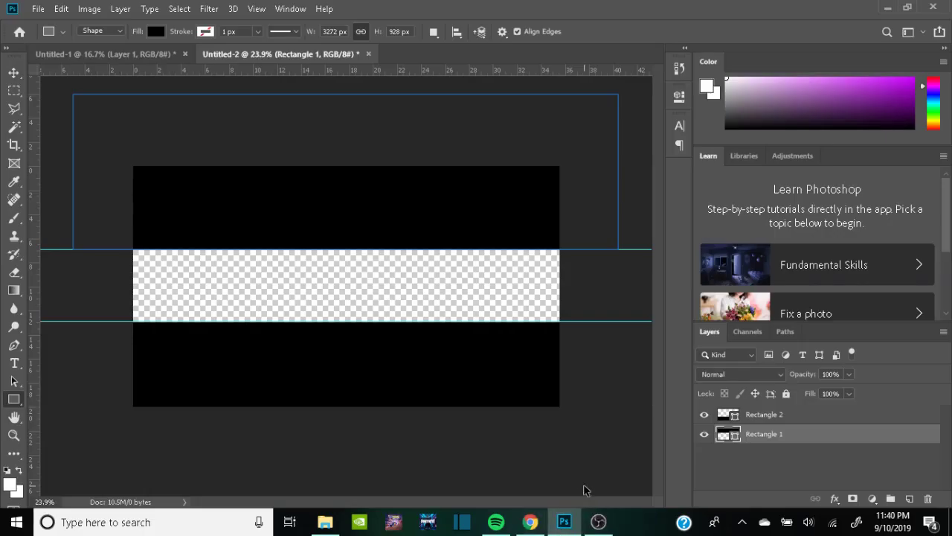
Paste the Overwatch artwork and move its Layer 1 beneath the black rectangle layers.
{"action": "key", "text": "ctrl+v"}
{"action": "left_click_drag", "start_coordinate": [733, 438], "coordinate": [768, 459]}
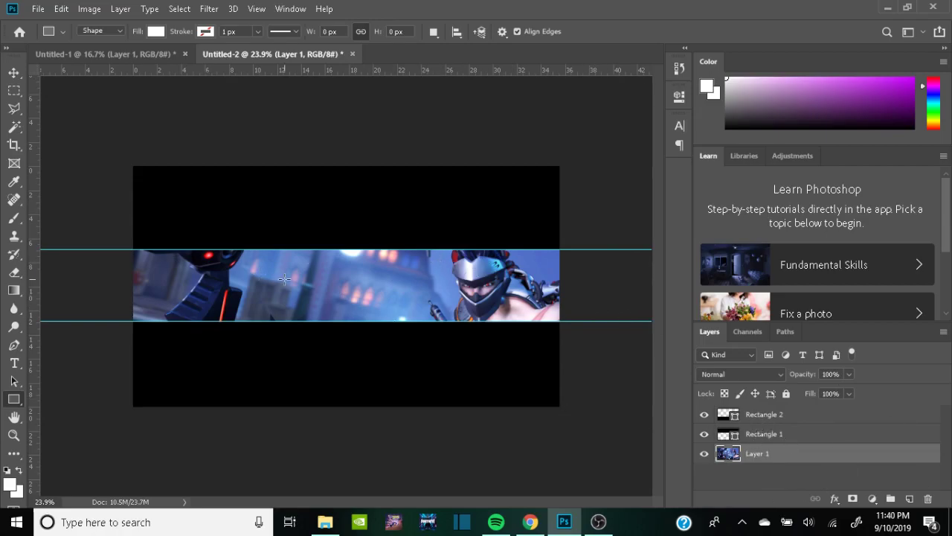
{"action": "left_click", "coordinate": [14, 218]}
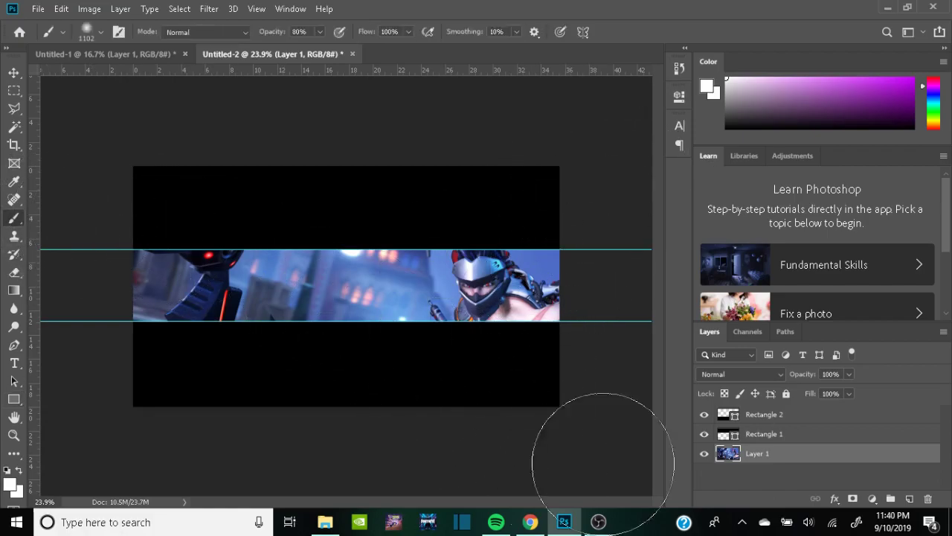
{"action": "left_click", "coordinate": [13, 73]}
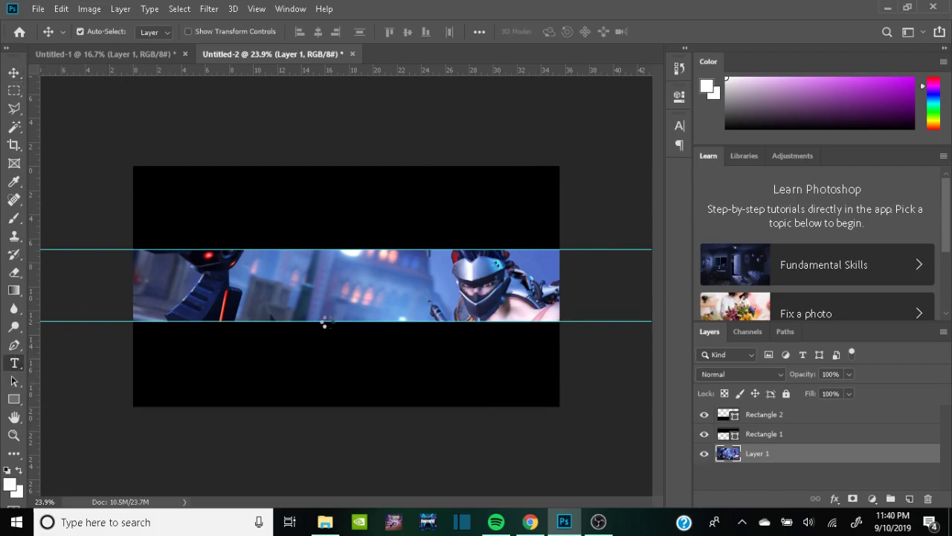
Choose the Type tool with the 04b pixel-style font.
{"action": "left_click", "coordinate": [15, 364]}
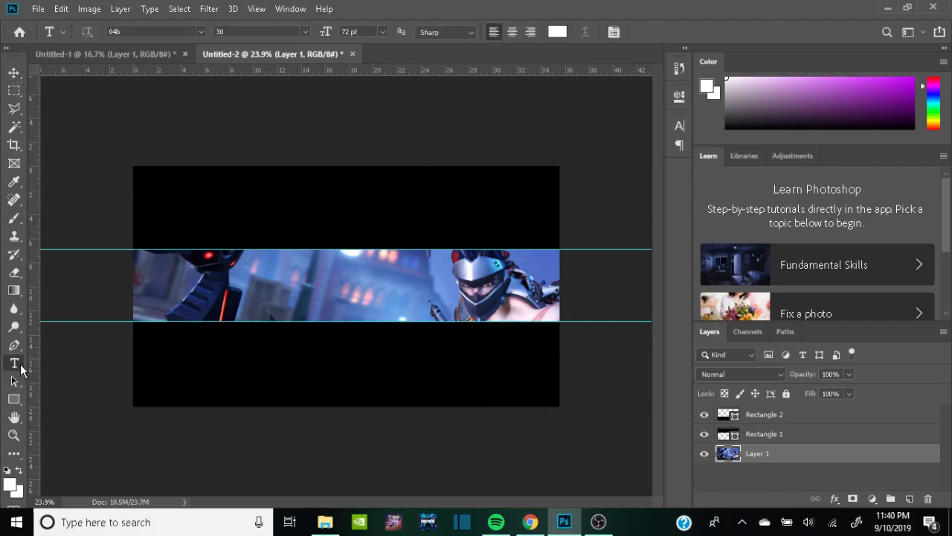
{"action": "left_click", "coordinate": [199, 31]}
{"action": "left_click", "coordinate": [198, 31]}
{"action": "left_click", "coordinate": [200, 30]}
{"action": "left_click", "coordinate": [200, 30]}
Set the text colour to white (ffffff) and start a text layer on the strip, clearing the placeholder.
{"action": "left_click", "coordinate": [558, 32]}
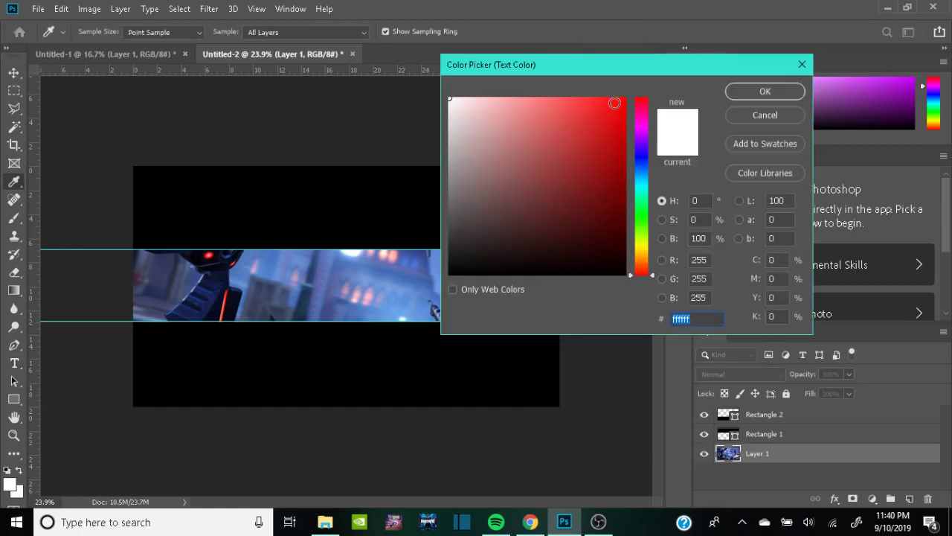
{"action": "left_click_drag", "start_coordinate": [595, 177], "coordinate": [653, 253]}
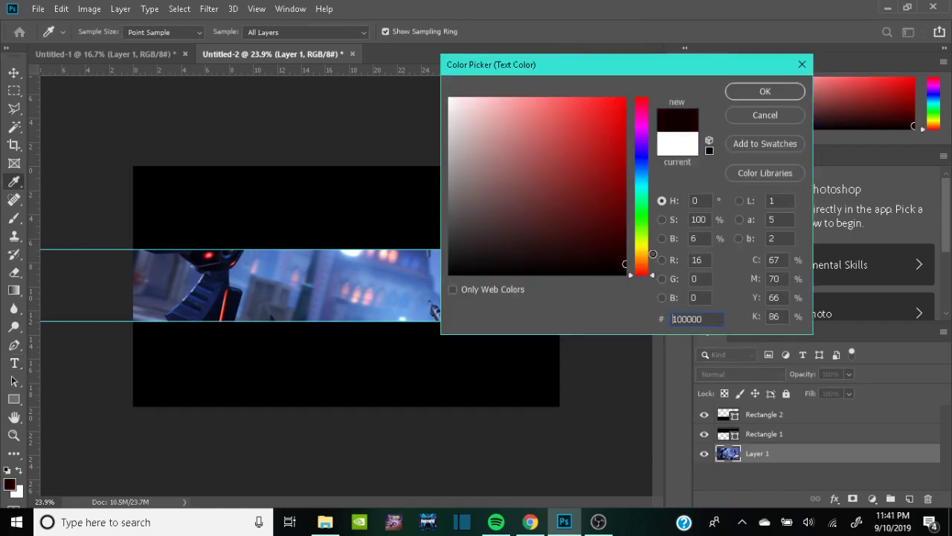
{"action": "type", "text": "ffffff"}
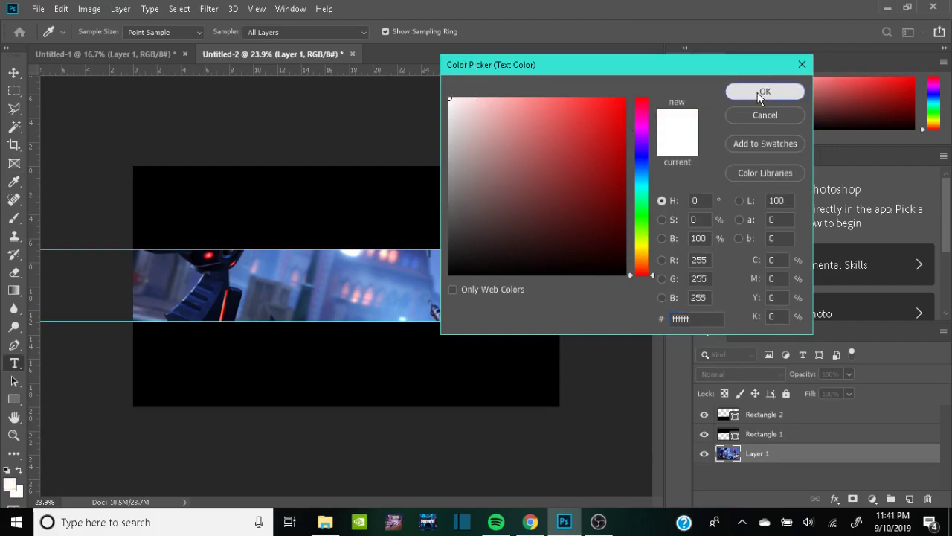
{"action": "left_click", "coordinate": [764, 92]}
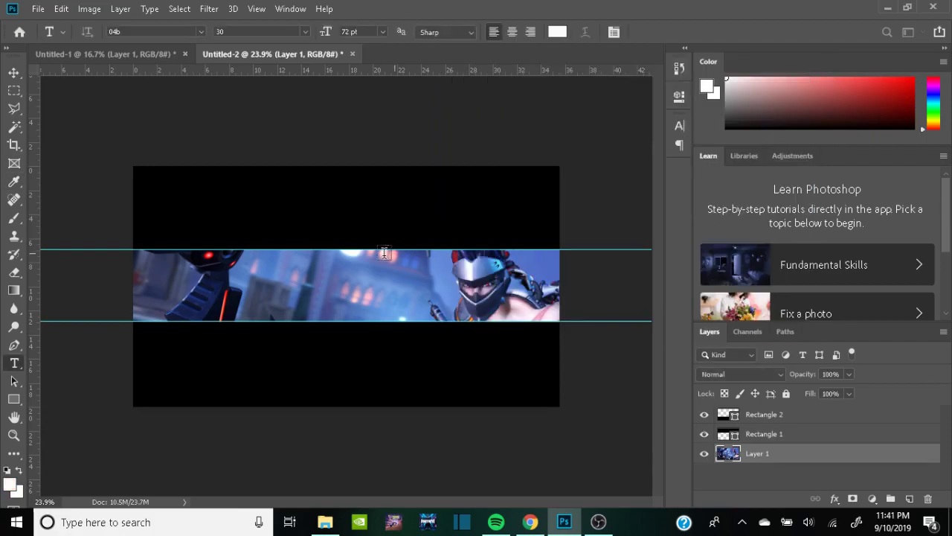
{"action": "left_click", "coordinate": [268, 284]}
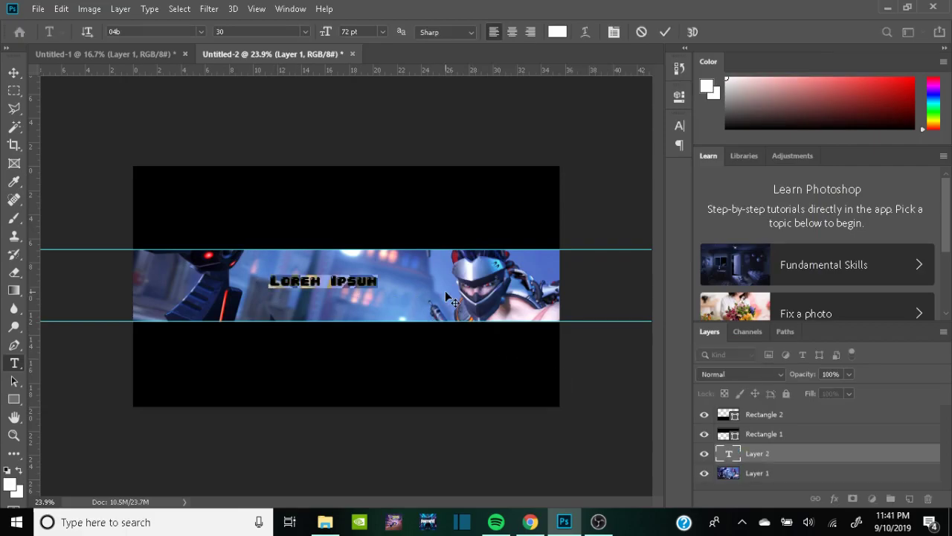
{"action": "key", "text": "BackSpace"}
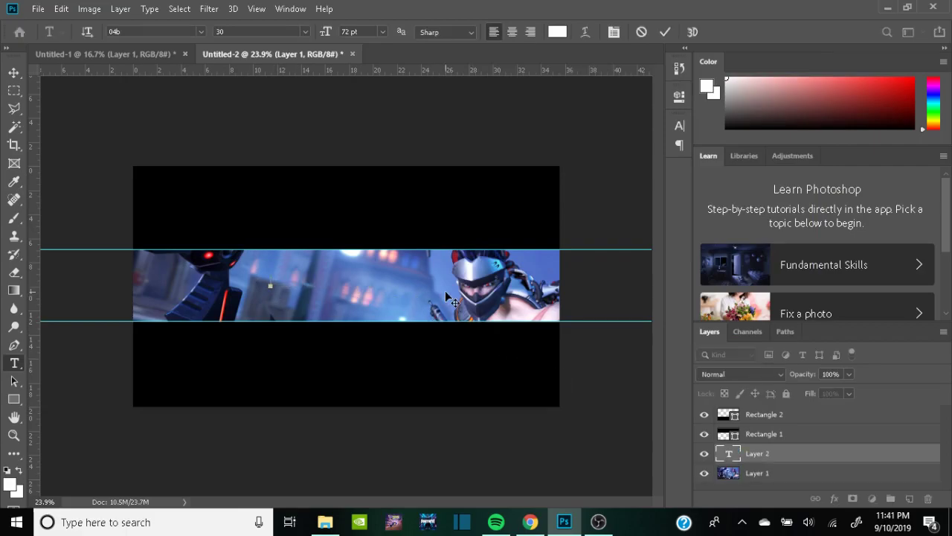
Finish typing TUTORIAL, commit it, and centre it on the strip.
{"action": "type", "text": "TUTORIAL"}
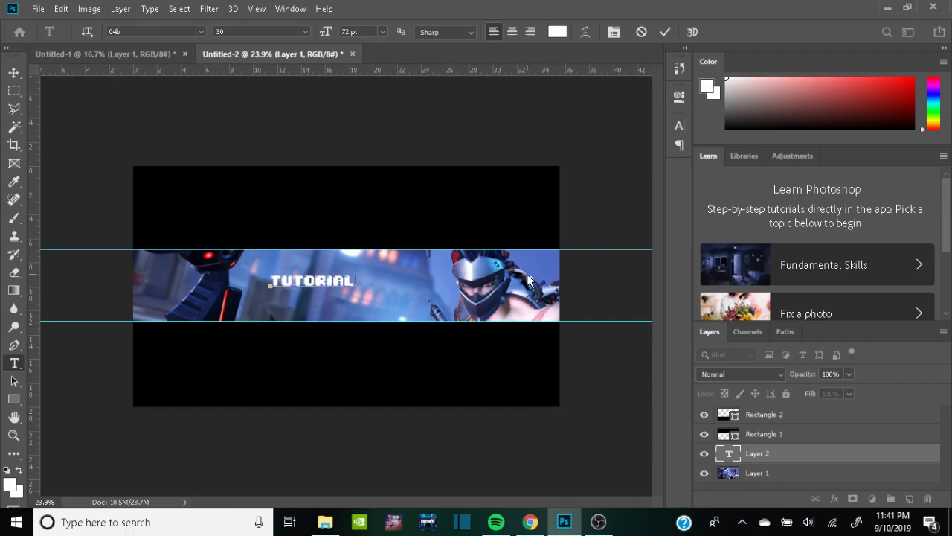
{"action": "left_click", "coordinate": [14, 72]}
{"action": "left_click_drag", "start_coordinate": [312, 281], "coordinate": [346, 286]}
Draw a large white circle across the banner and move Ellipse 1 below the TUTORIAL layer.
{"action": "left_click", "coordinate": [13, 399]}
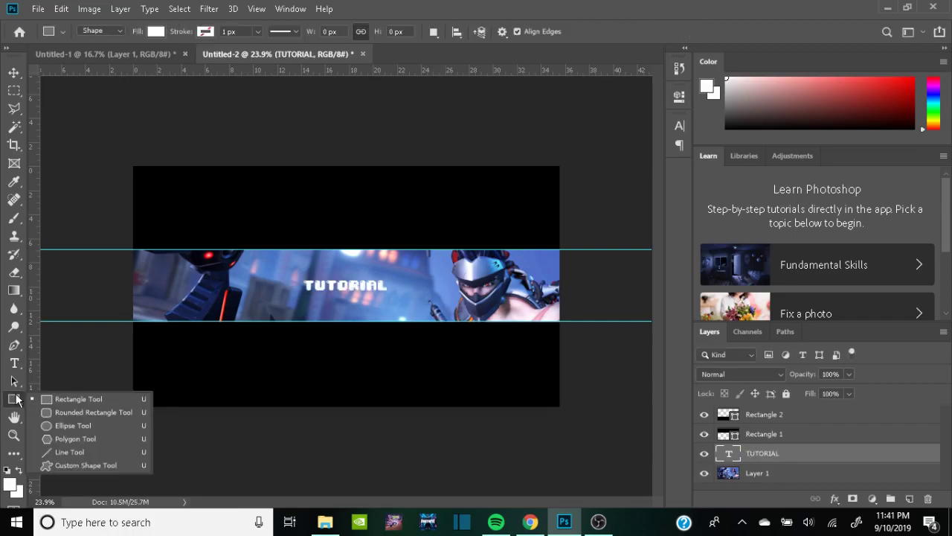
{"action": "left_click", "coordinate": [94, 426]}
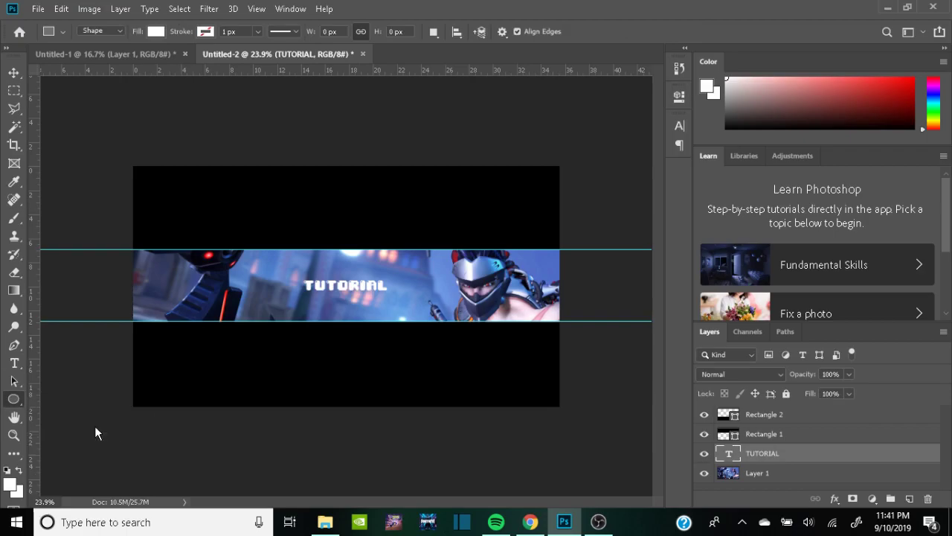
{"action": "right_click", "coordinate": [12, 406]}
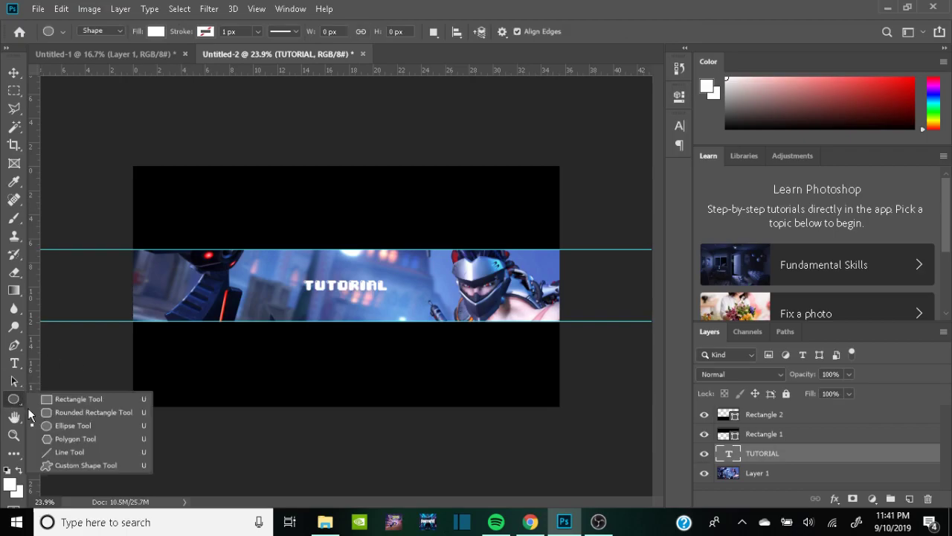
{"action": "left_click", "coordinate": [74, 425]}
{"action": "left_click_drag", "start_coordinate": [82, 96], "coordinate": [481, 500]}
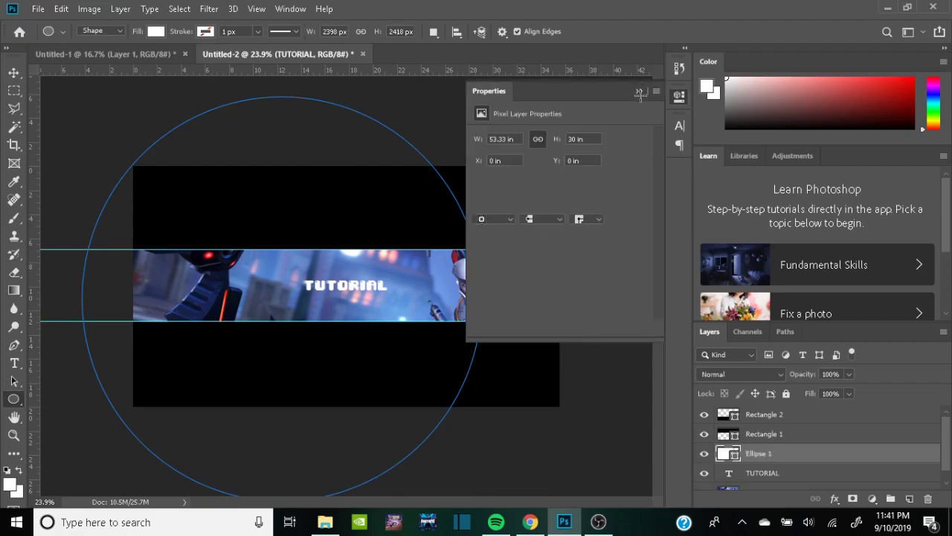
{"action": "left_click", "coordinate": [638, 91]}
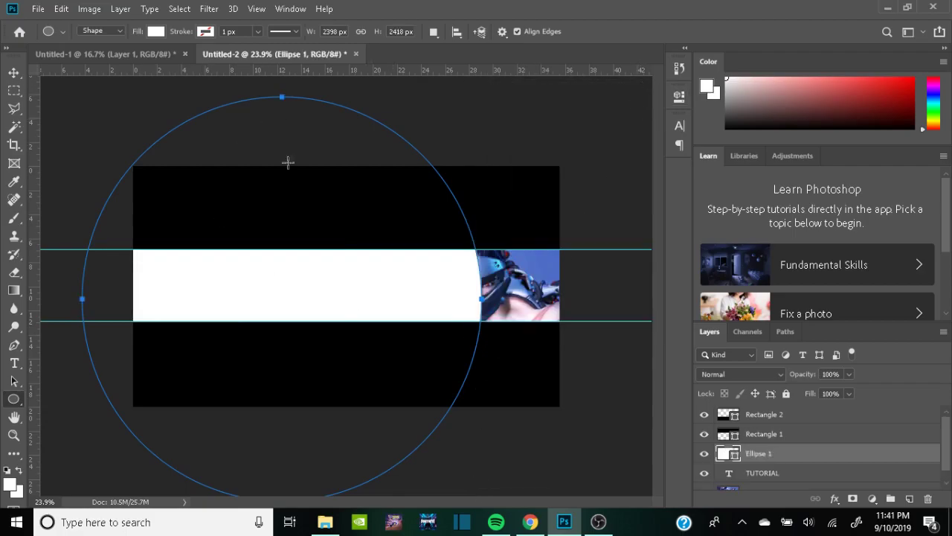
{"action": "mouse_move", "coordinate": [759, 453]}
{"action": "left_mouse_down"}
{"action": "mouse_move", "coordinate": [763, 498]}
{"action": "mouse_move", "coordinate": [764, 471]}
{"action": "left_mouse_up"}
Move the white circle up and left, then open the TUTORIAL layer's context menu.
{"action": "left_click", "coordinate": [13, 72]}
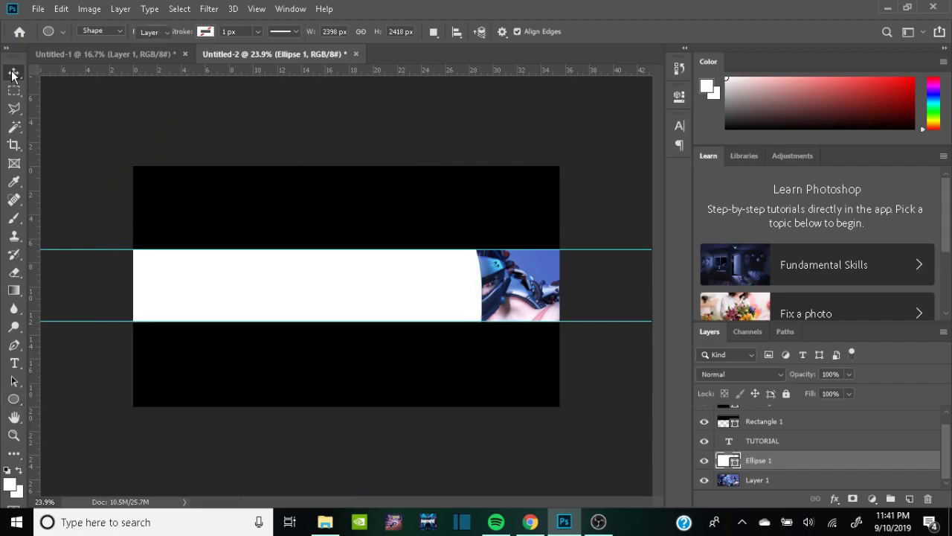
{"action": "left_click_drag", "start_coordinate": [336, 297], "coordinate": [276, 163]}
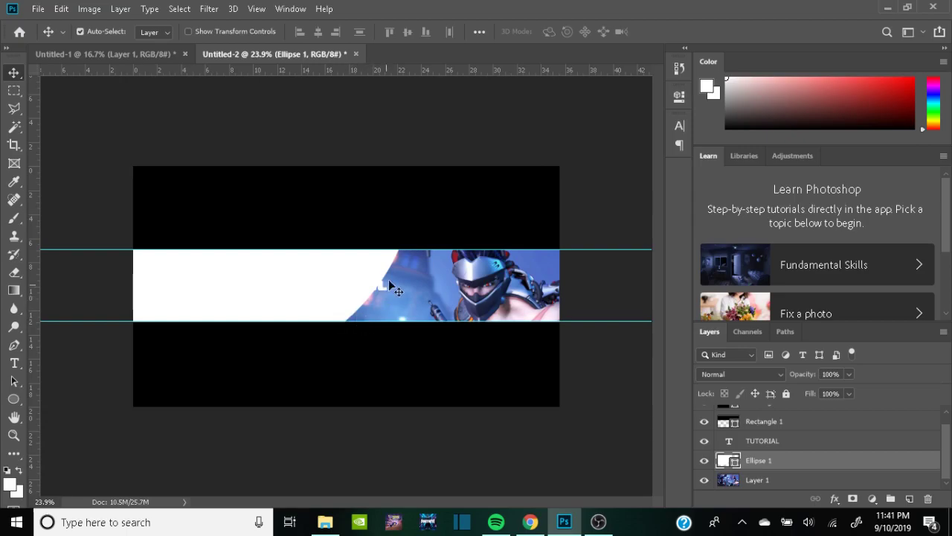
{"action": "left_click", "coordinate": [759, 444]}
{"action": "right_click", "coordinate": [761, 444]}
{"action": "left_click", "coordinate": [746, 450]}
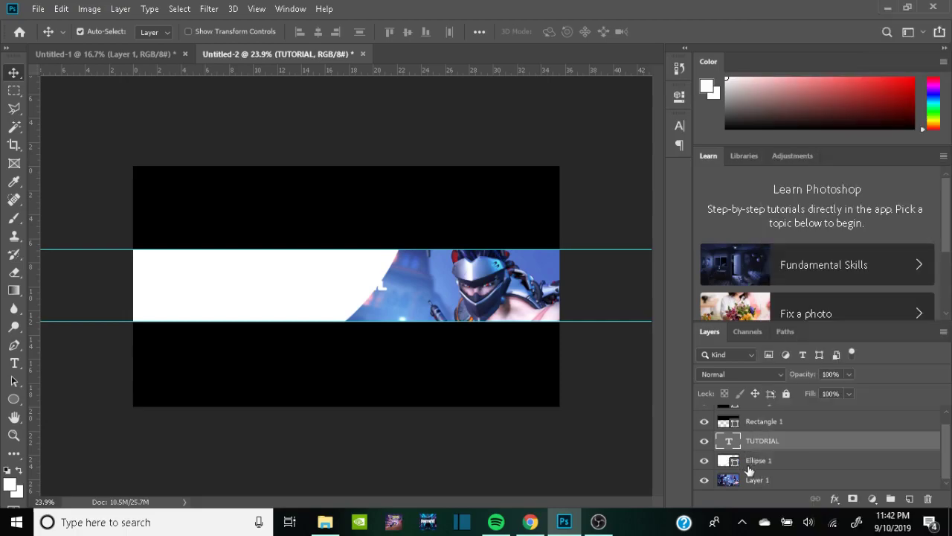
{"action": "left_click", "coordinate": [756, 464]}
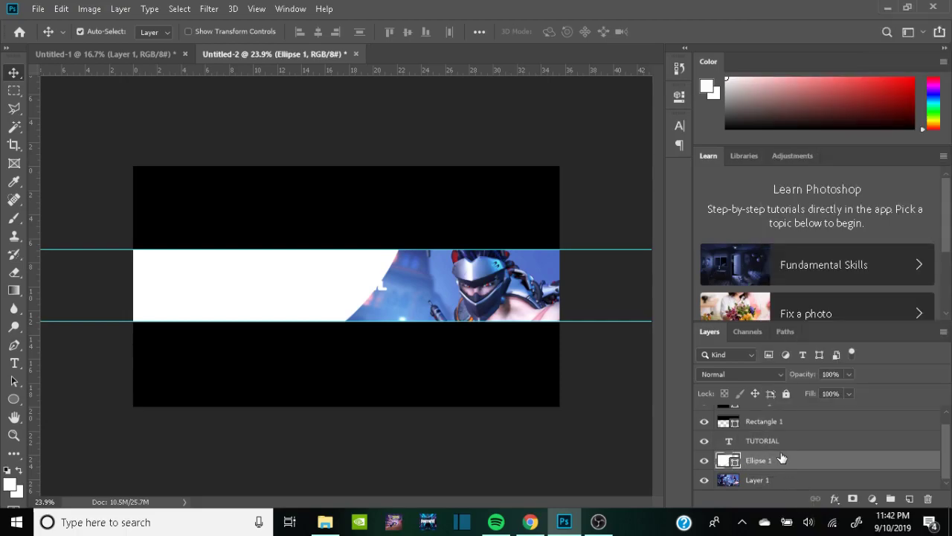
{"action": "right_click", "coordinate": [755, 442]}
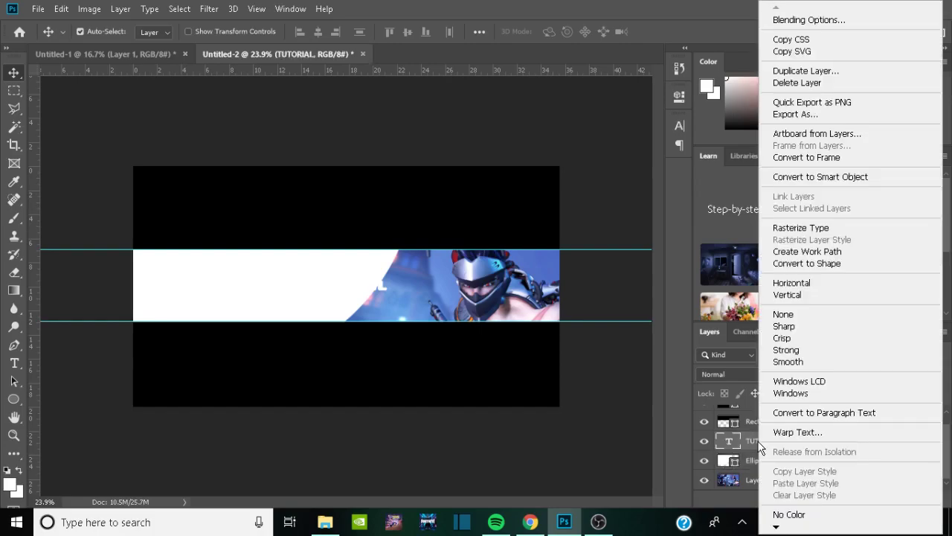
Open TUTORIAL's blending options and add three Stroke effects.
{"action": "left_click", "coordinate": [829, 21]}
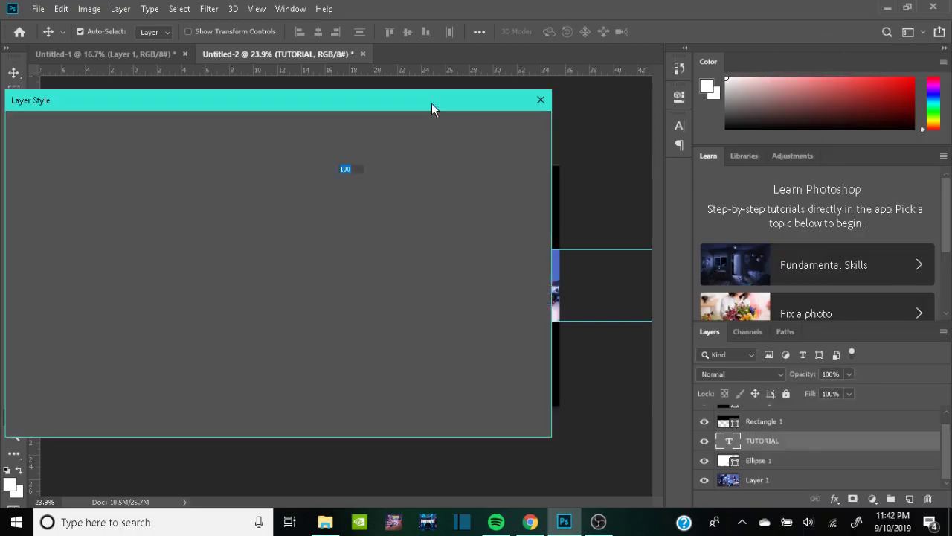
{"action": "left_click_drag", "start_coordinate": [253, 102], "coordinate": [687, 64]}
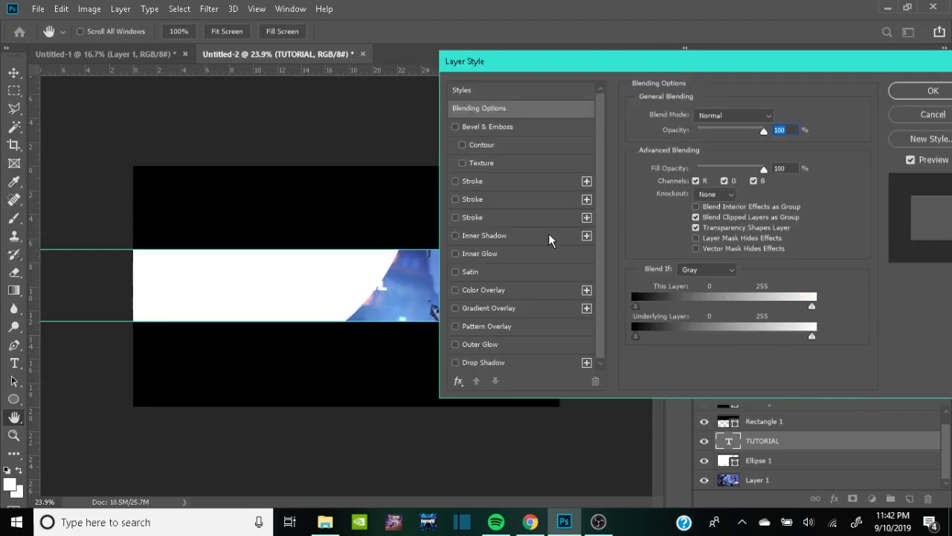
{"action": "left_click", "coordinate": [455, 181]}
{"action": "left_click", "coordinate": [455, 198]}
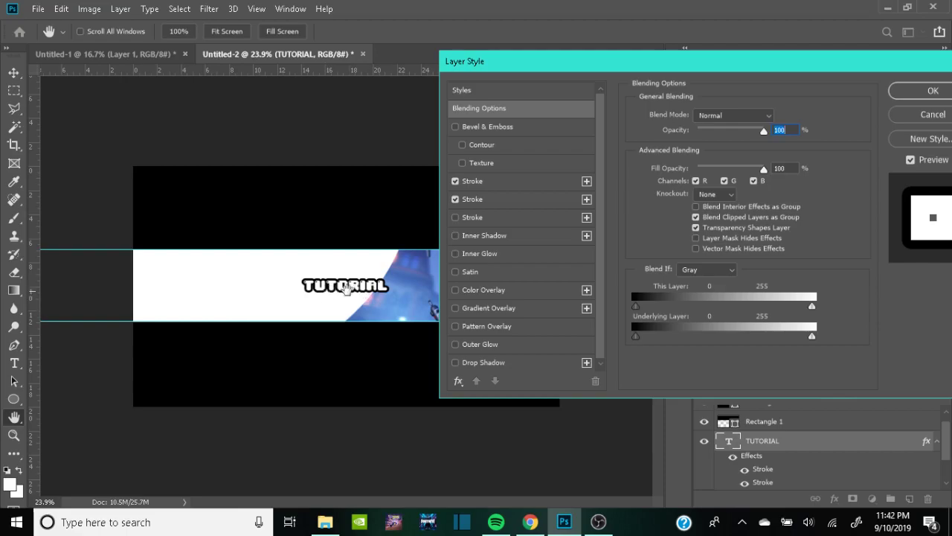
{"action": "left_click", "coordinate": [455, 217]}
{"action": "left_click", "coordinate": [496, 219]}
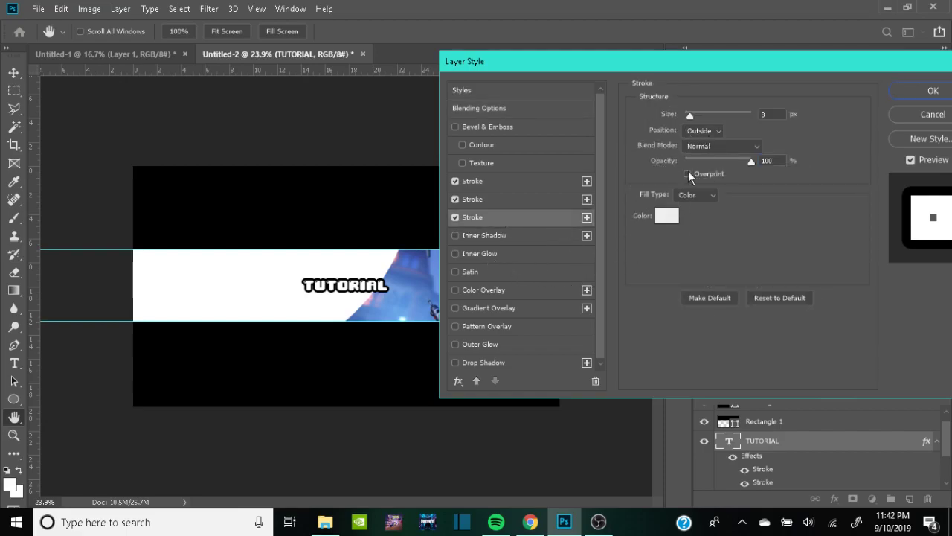
Set the second stroke's colour to white (ffffff).
{"action": "left_click", "coordinate": [470, 200]}
{"action": "left_click", "coordinate": [667, 216]}
{"action": "type", "text": "ffffff"}
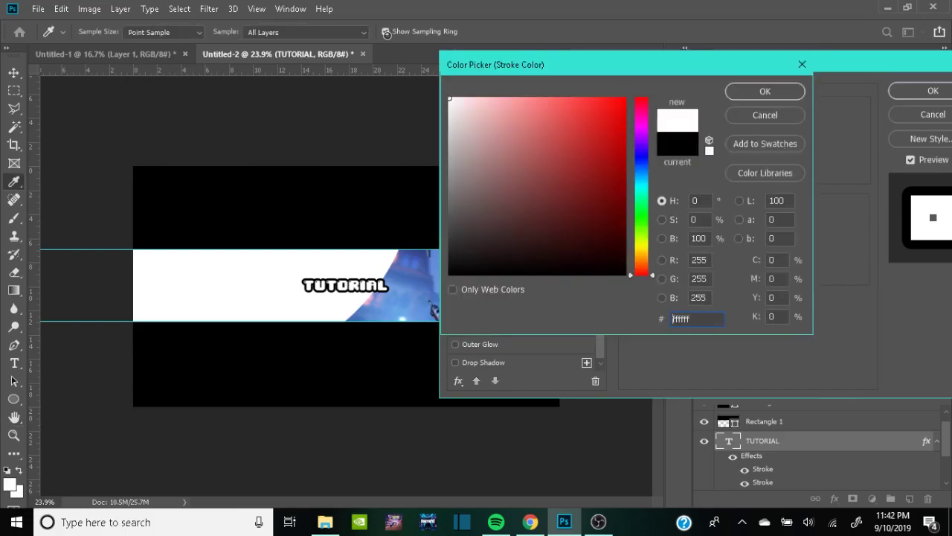
{"action": "left_click", "coordinate": [741, 90]}
Make the first stroke black (000000) with its position set to Outside.
{"action": "left_click", "coordinate": [493, 184]}
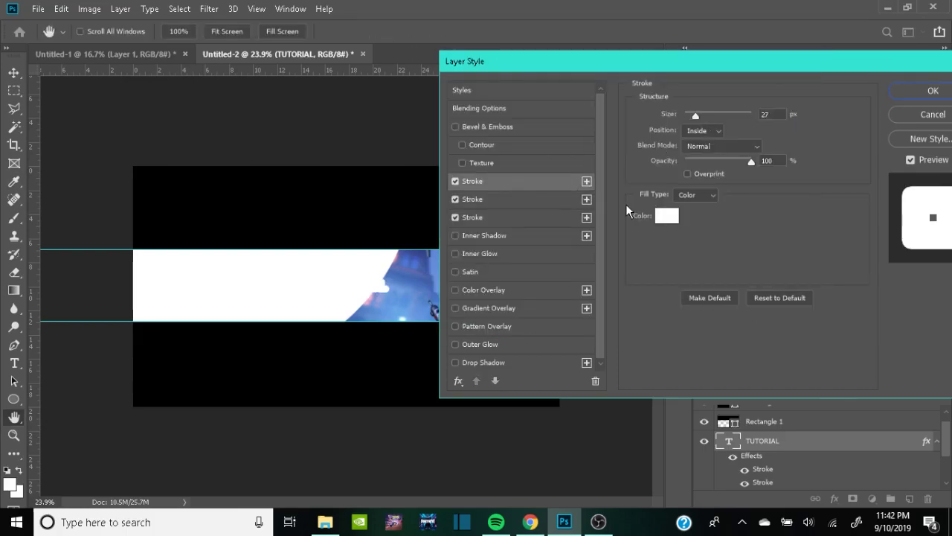
{"action": "left_click", "coordinate": [664, 216]}
{"action": "type", "text": "000000"}
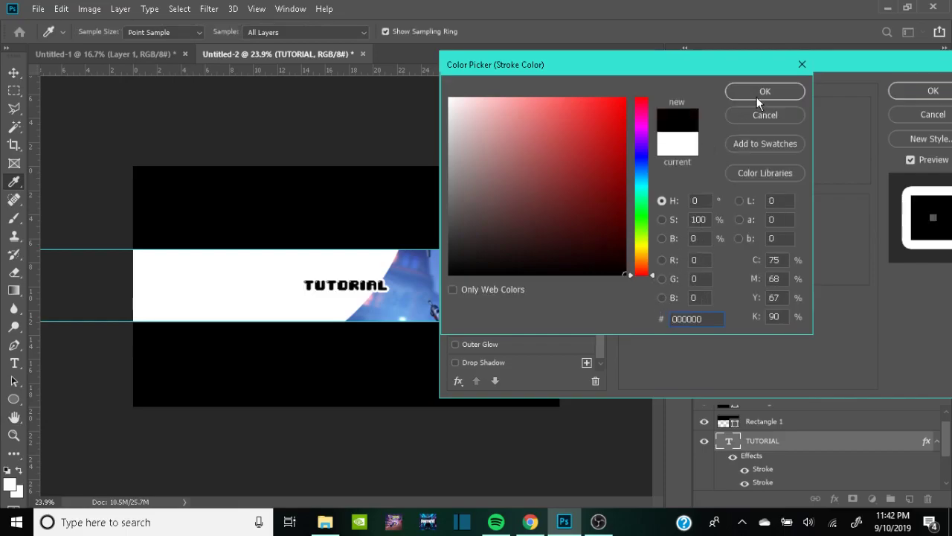
{"action": "left_click", "coordinate": [766, 91]}
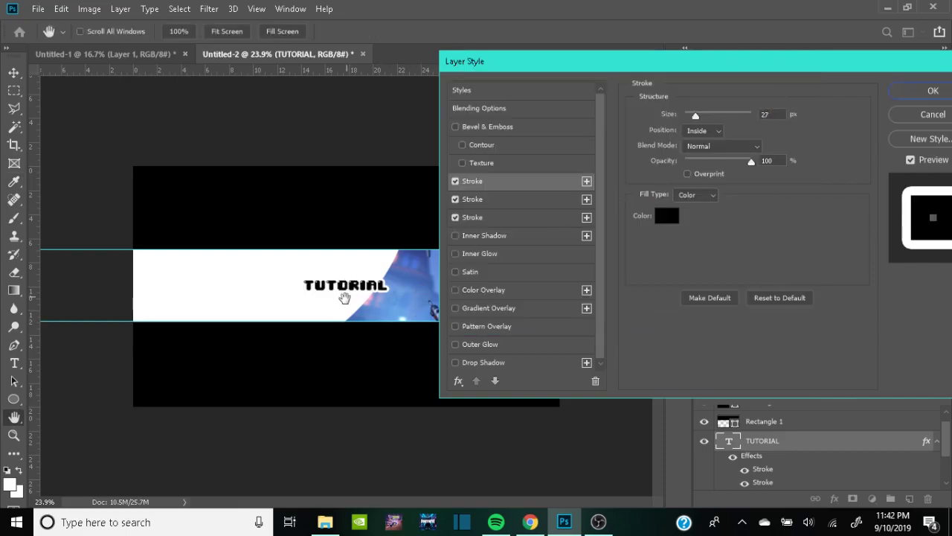
{"action": "left_click", "coordinate": [713, 133]}
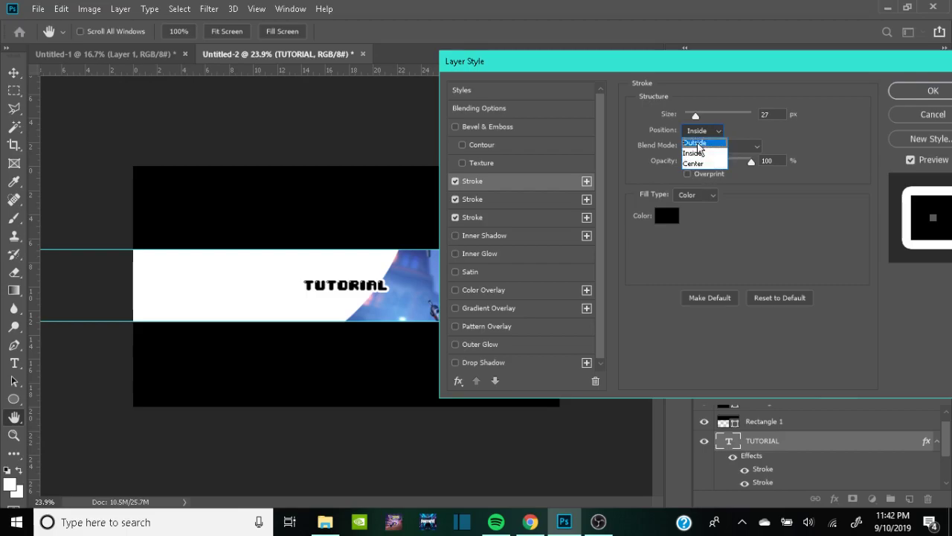
{"action": "left_click", "coordinate": [700, 142]}
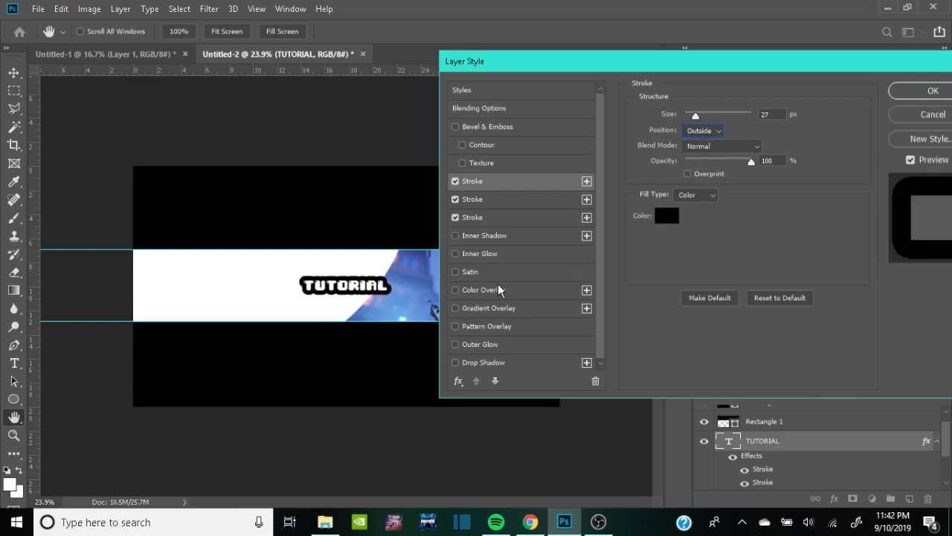
{"action": "left_click", "coordinate": [483, 201]}
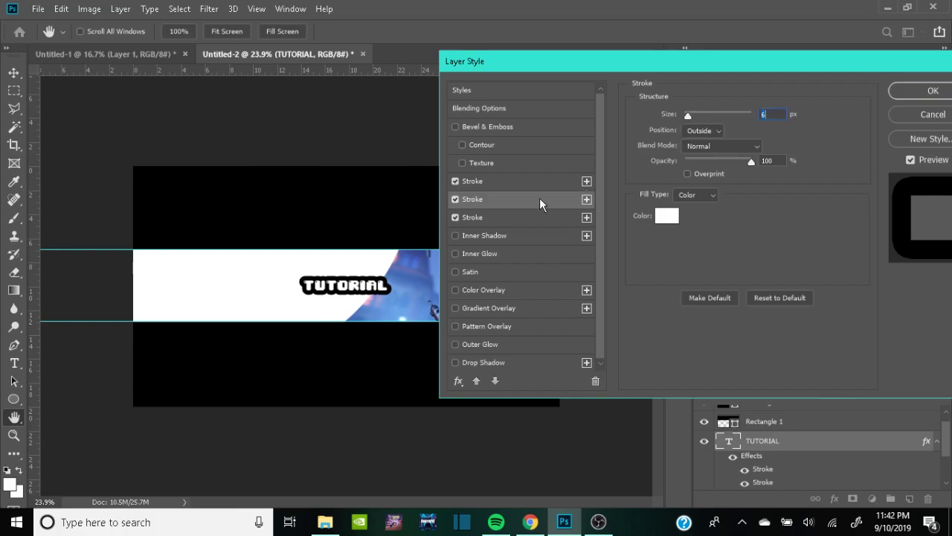
Thin the TUTORIAL text's black Stroke 1 to 6 px and thicken white Stroke 2 to 21 px.
{"action": "left_click", "coordinate": [474, 183]}
{"action": "mouse_move", "coordinate": [694, 112]}
{"action": "left_mouse_down"}
{"action": "mouse_move", "coordinate": [684, 113]}
{"action": "mouse_move", "coordinate": [692, 119]}
{"action": "left_mouse_up"}
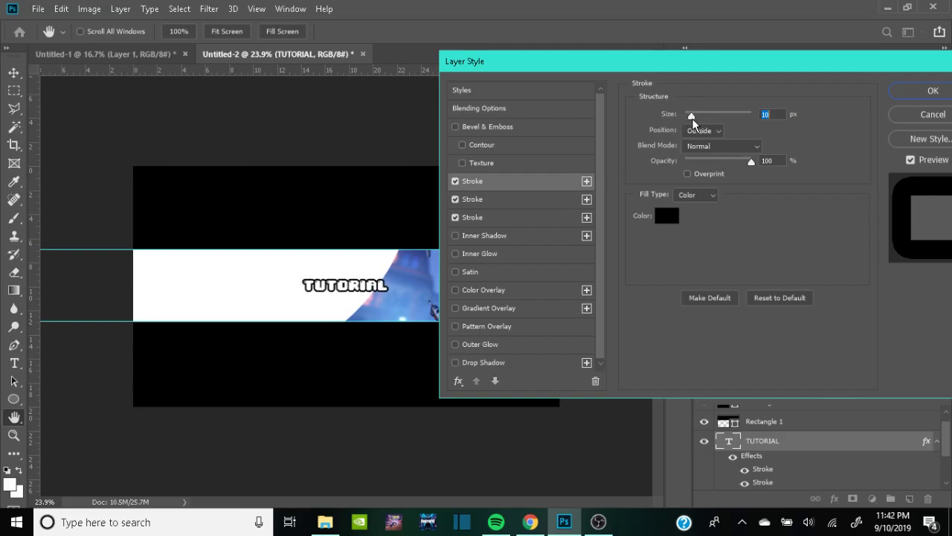
{"action": "left_click", "coordinate": [478, 198]}
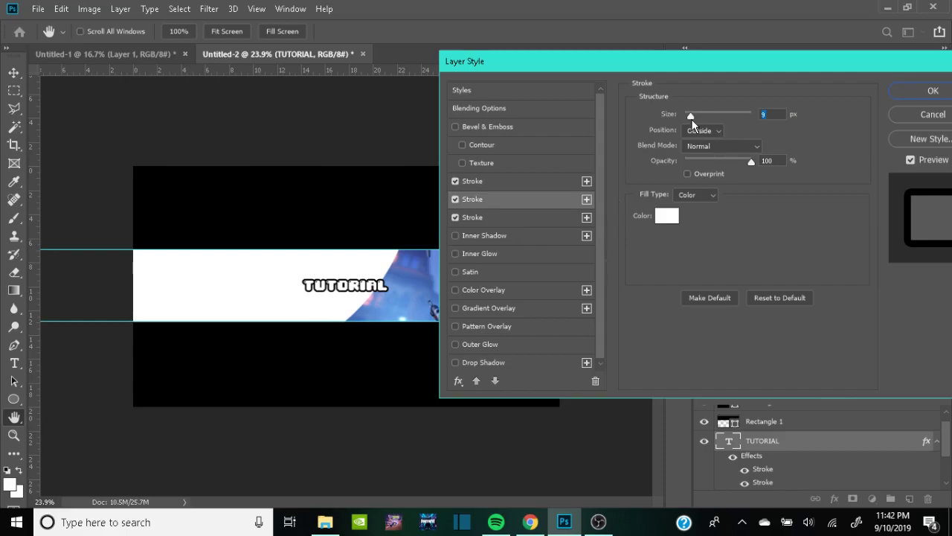
{"action": "left_click_drag", "start_coordinate": [691, 121], "coordinate": [694, 122]}
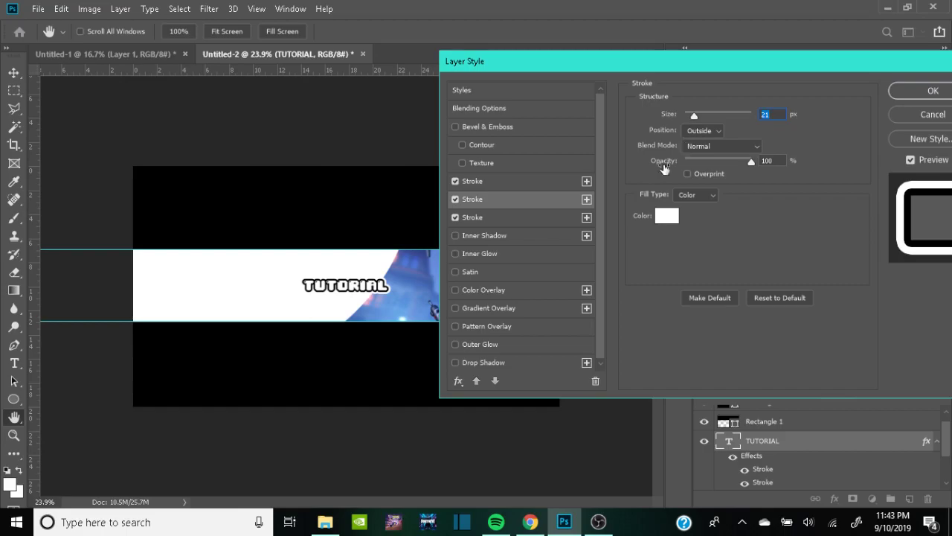
Make Stroke 3 a white, about 35 px Overlay stroke and apply the layer styles.
{"action": "left_click", "coordinate": [480, 217]}
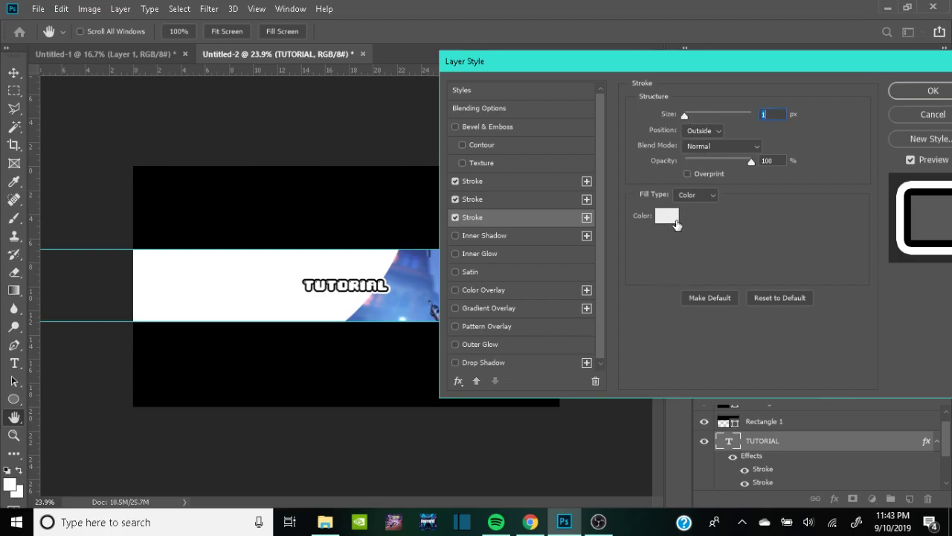
{"action": "left_click", "coordinate": [713, 147]}
{"action": "left_click", "coordinate": [715, 311]}
{"action": "left_click", "coordinate": [667, 215]}
{"action": "type", "text": "ff0000"}
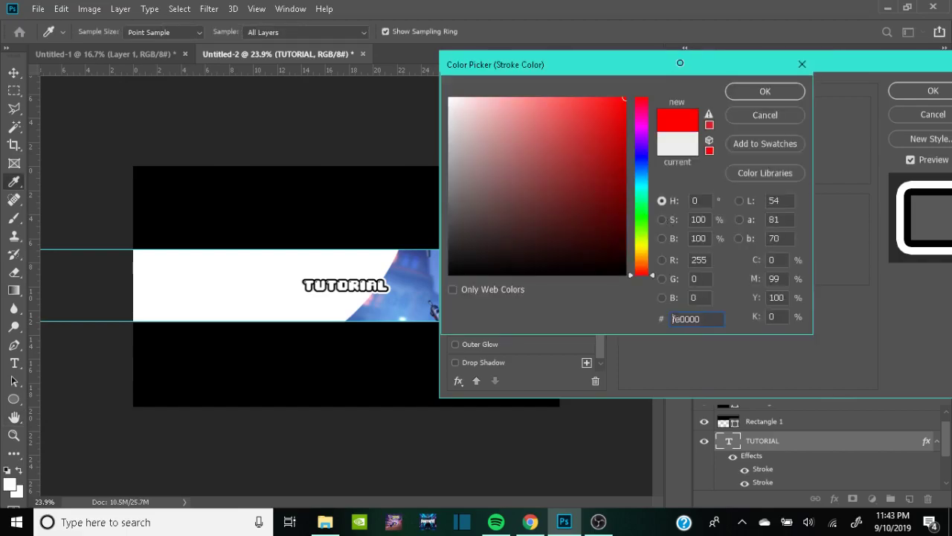
{"action": "left_click_drag", "start_coordinate": [530, 124], "coordinate": [348, 67]}
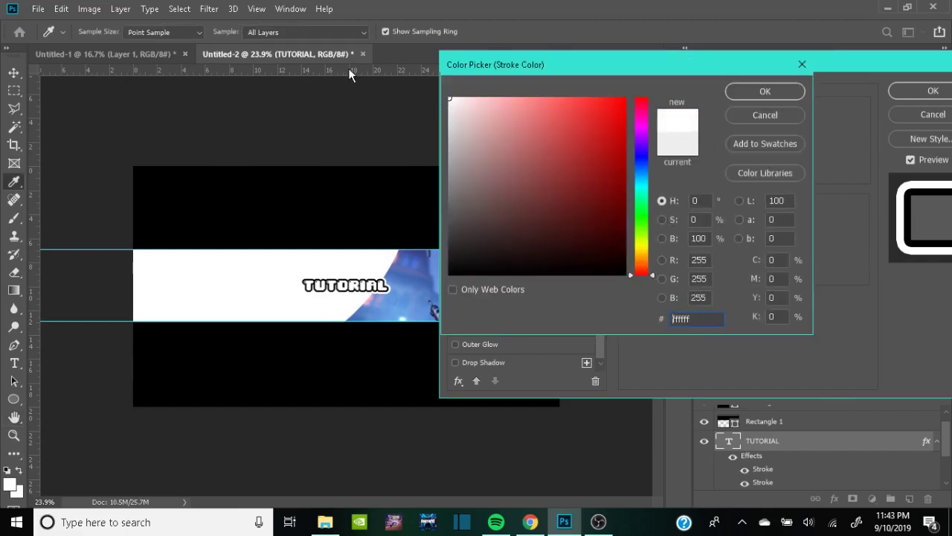
{"action": "left_click", "coordinate": [766, 115]}
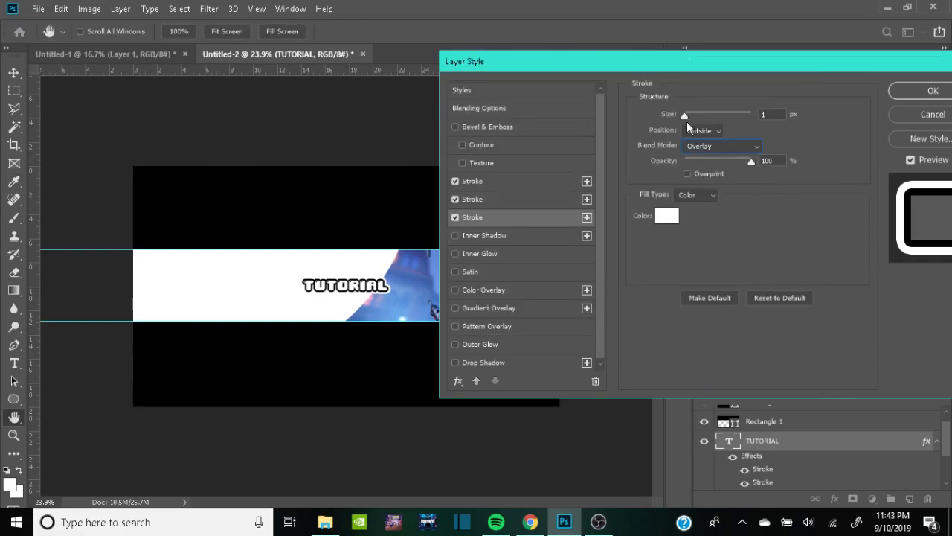
{"action": "left_click_drag", "start_coordinate": [685, 116], "coordinate": [699, 122]}
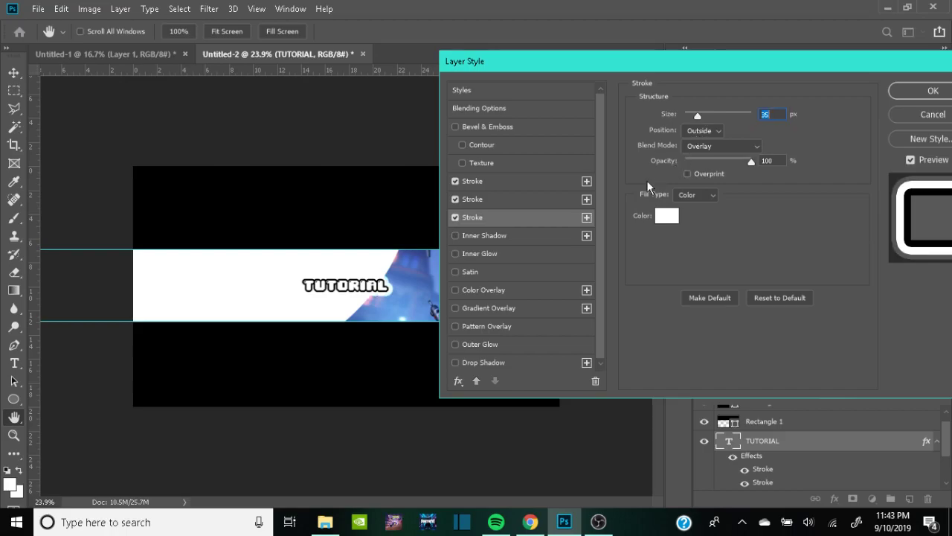
{"action": "left_click", "coordinate": [921, 92]}
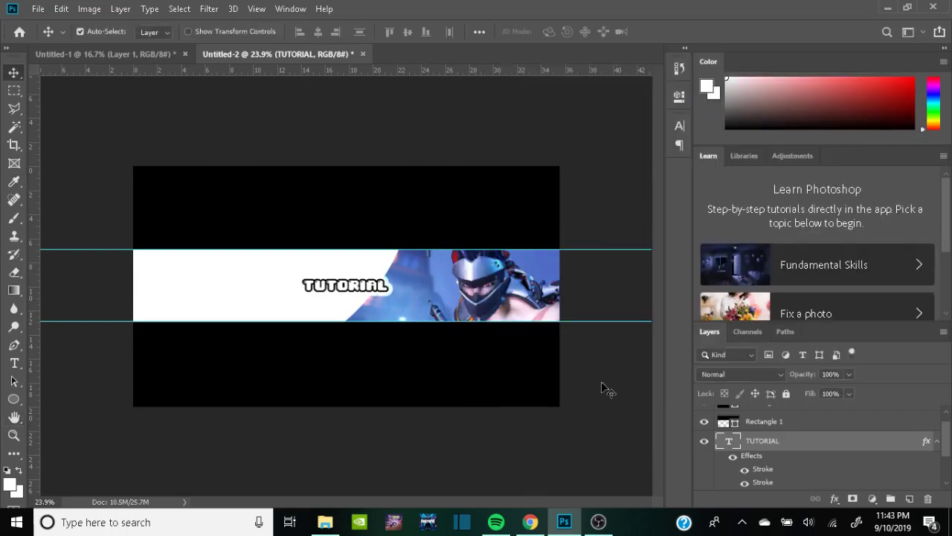
Enable a Drop Shadow on the TUTORIAL text and set its colour to black 000000.
{"action": "right_click", "coordinate": [741, 445]}
{"action": "key", "text": "Escape"}
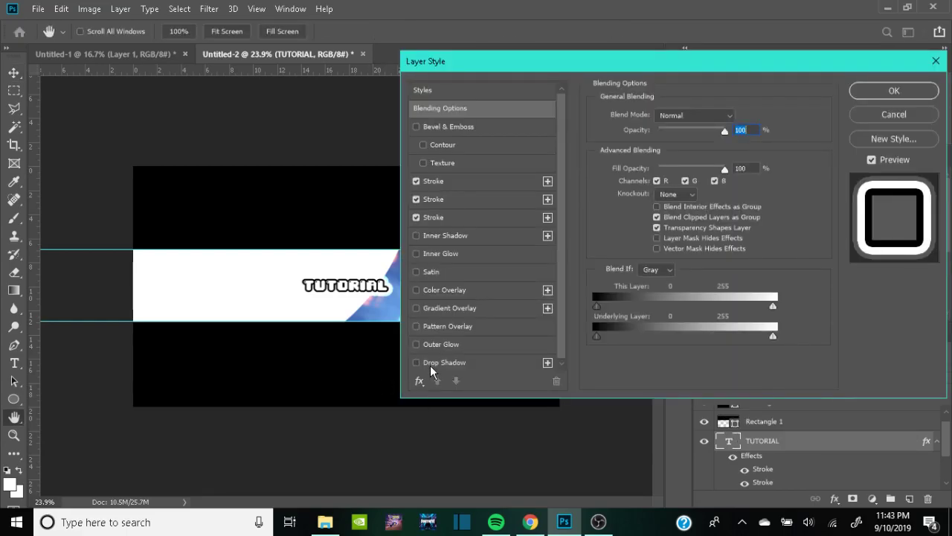
{"action": "left_click", "coordinate": [430, 365]}
{"action": "left_click_drag", "start_coordinate": [661, 66], "coordinate": [820, 50]}
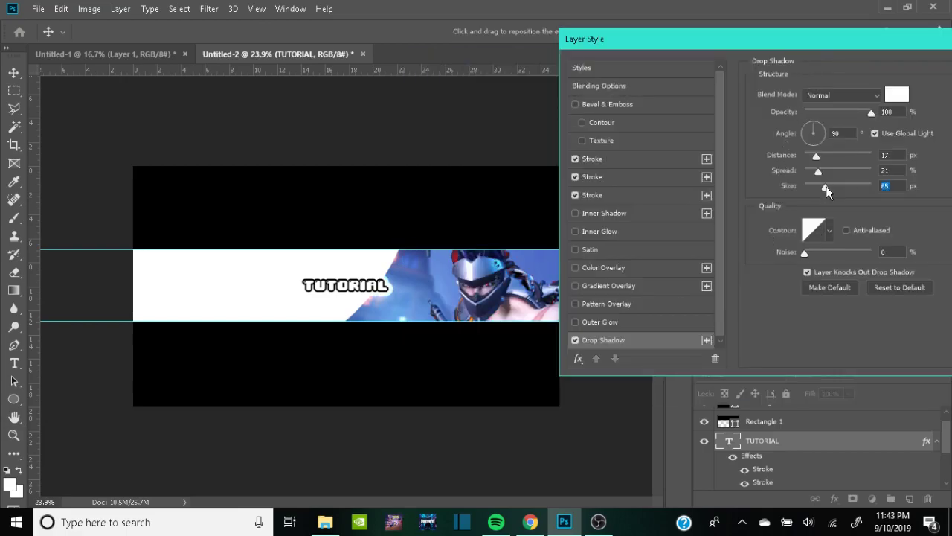
{"action": "left_click_drag", "start_coordinate": [826, 187], "coordinate": [828, 189]}
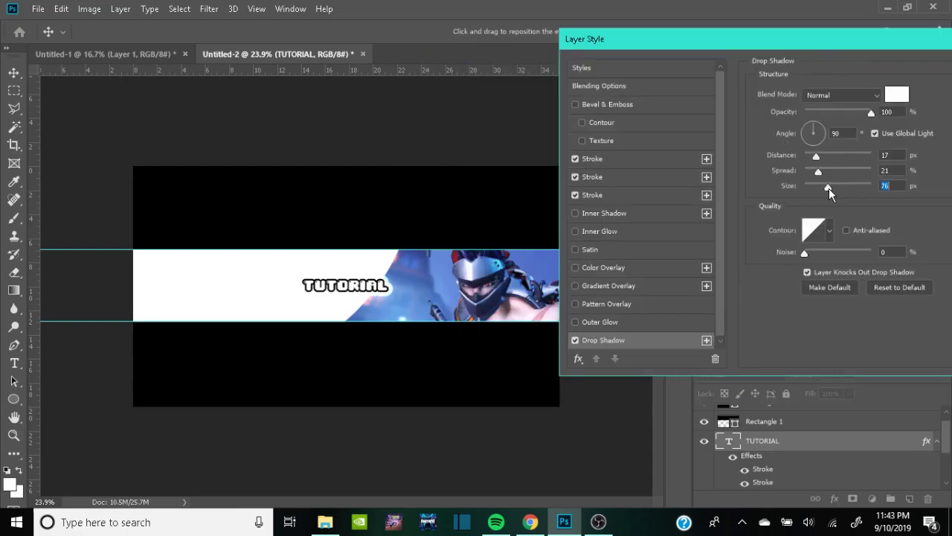
{"action": "left_click", "coordinate": [896, 95]}
{"action": "left_click", "coordinate": [619, 247]}
{"action": "type", "text": "000000"}
{"action": "left_click", "coordinate": [765, 91]}
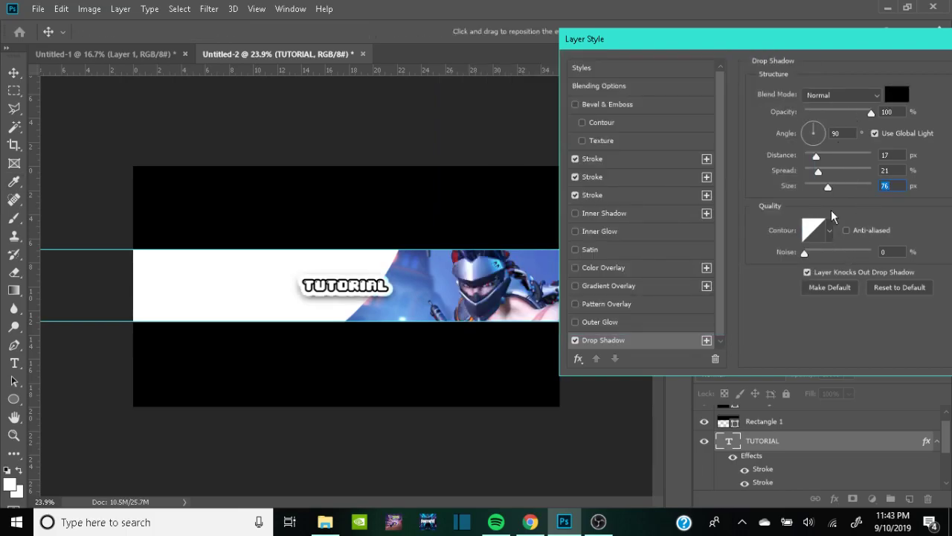
Tune the shadow to 9 px distance, 30% spread and 68 px size, then apply it.
{"action": "mouse_move", "coordinate": [830, 189]}
{"action": "left_mouse_down"}
{"action": "mouse_move", "coordinate": [824, 195]}
{"action": "mouse_move", "coordinate": [824, 184]}
{"action": "left_mouse_up"}
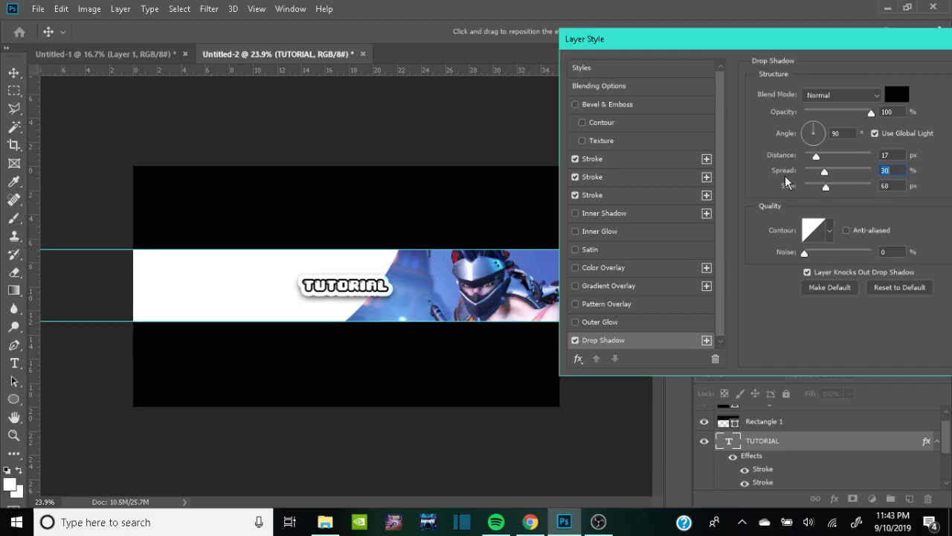
{"action": "left_click_drag", "start_coordinate": [812, 159], "coordinate": [810, 159]}
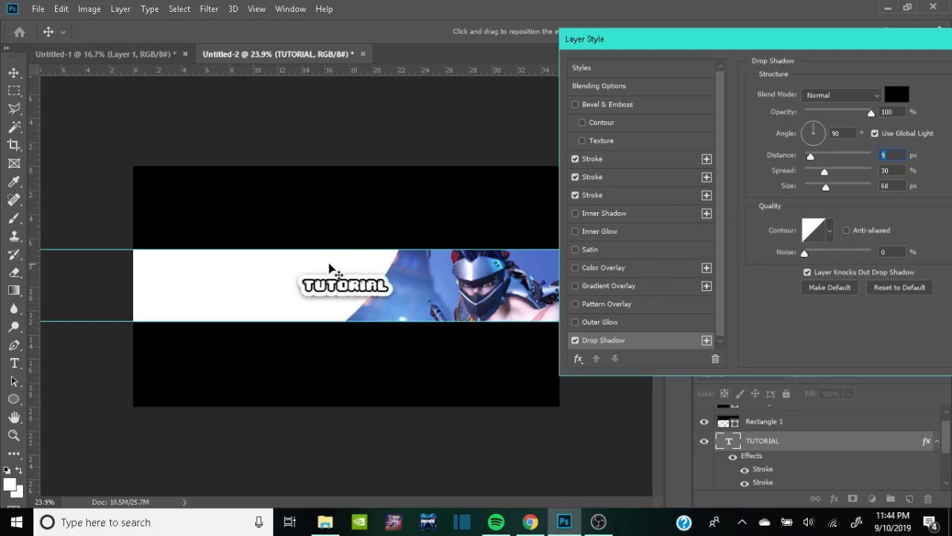
{"action": "left_click_drag", "start_coordinate": [710, 52], "coordinate": [575, 59]}
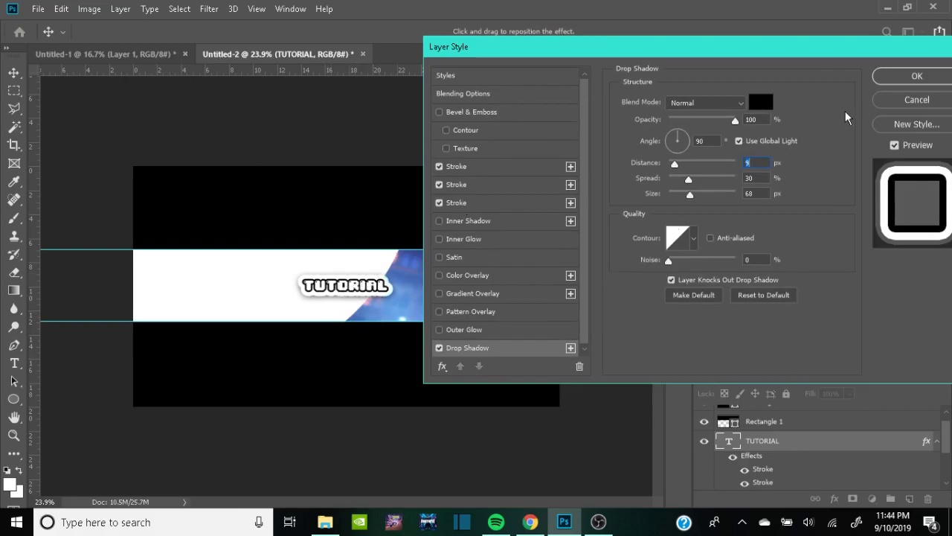
{"action": "left_click", "coordinate": [911, 77]}
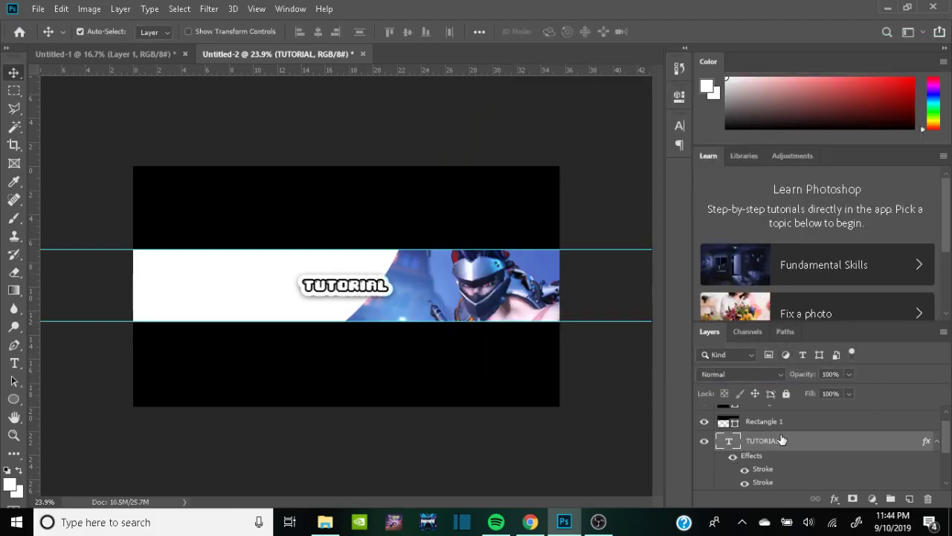
Add a Gradient Overlay to Ellipse 1 using the Violet, Orange gradient preset.
{"action": "scroll", "coordinate": [776, 440], "scroll_direction": "down", "scroll_amount": 2}
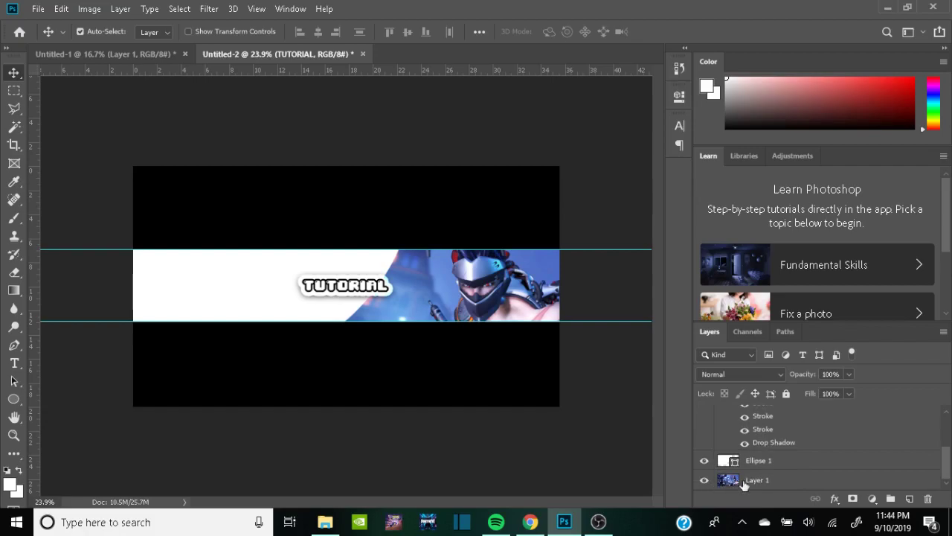
{"action": "left_click", "coordinate": [761, 463]}
{"action": "right_click", "coordinate": [762, 462]}
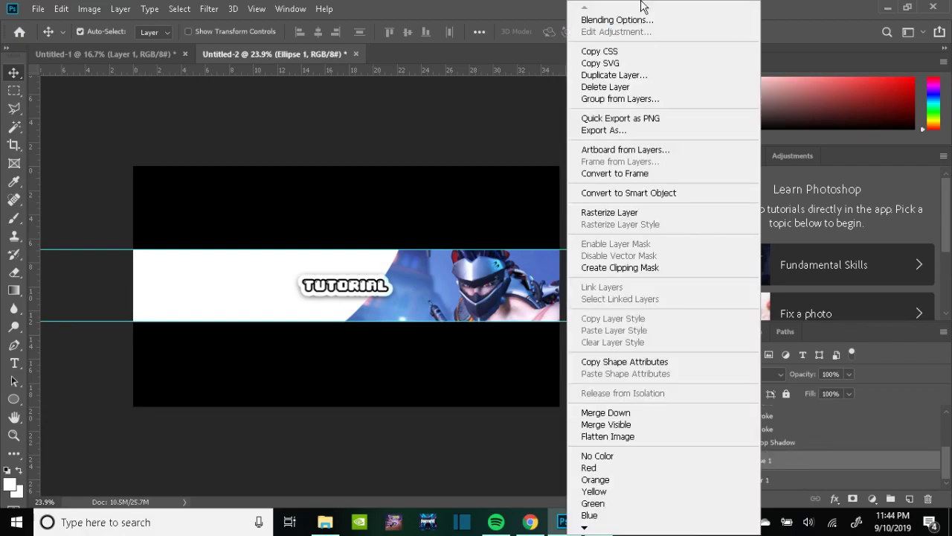
{"action": "left_click", "coordinate": [621, 20]}
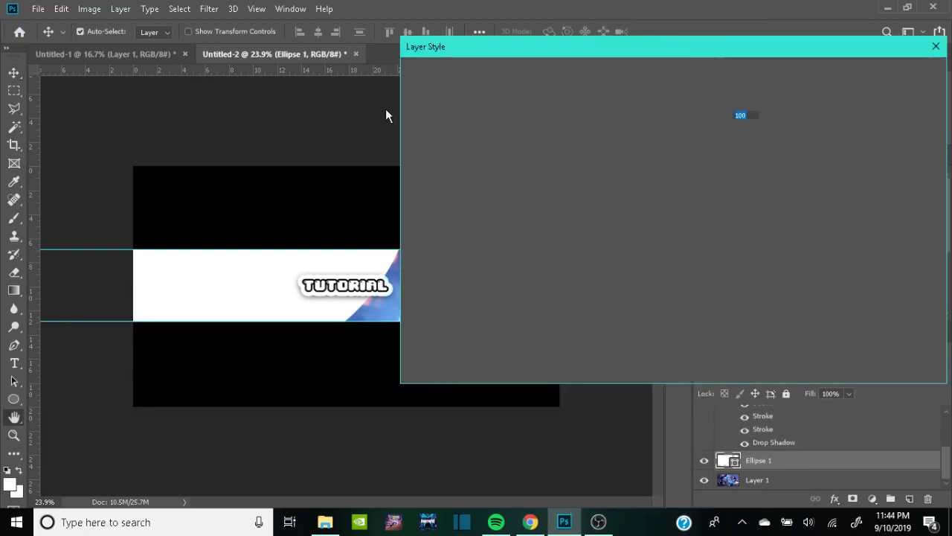
{"action": "left_click_drag", "start_coordinate": [549, 45], "coordinate": [503, 53]}
{"action": "left_click", "coordinate": [688, 282]}
{"action": "left_click", "coordinate": [684, 131]}
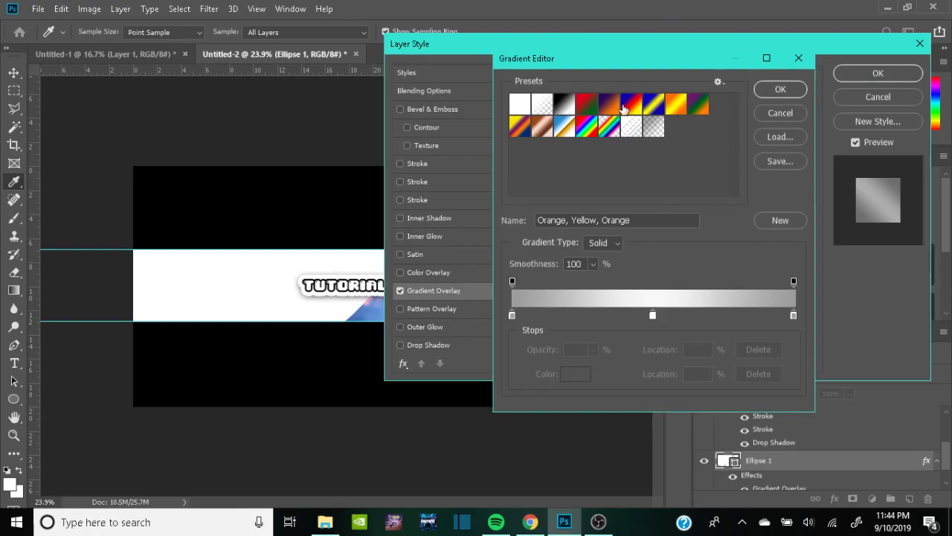
{"action": "left_click", "coordinate": [610, 105]}
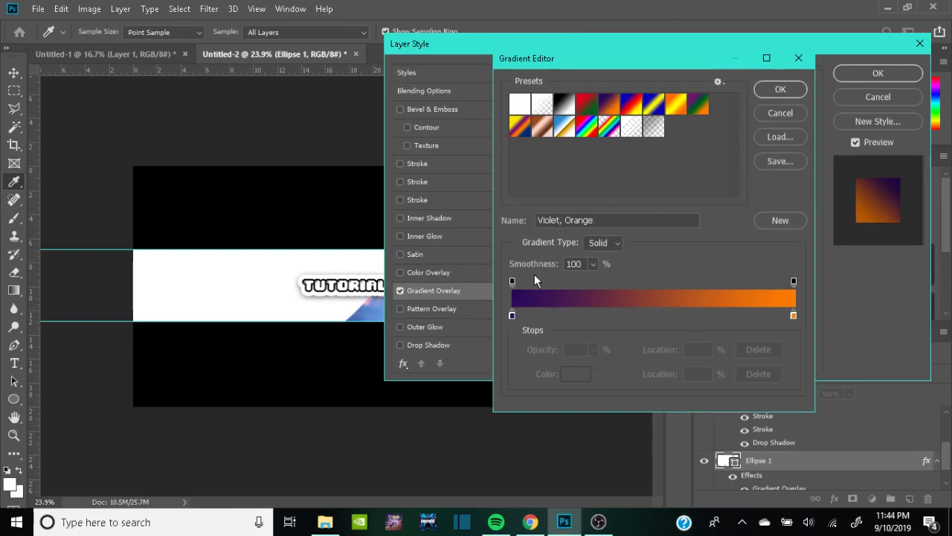
Set the gradient's left stop to a bright blue-violet.
{"action": "double_click", "coordinate": [513, 317]}
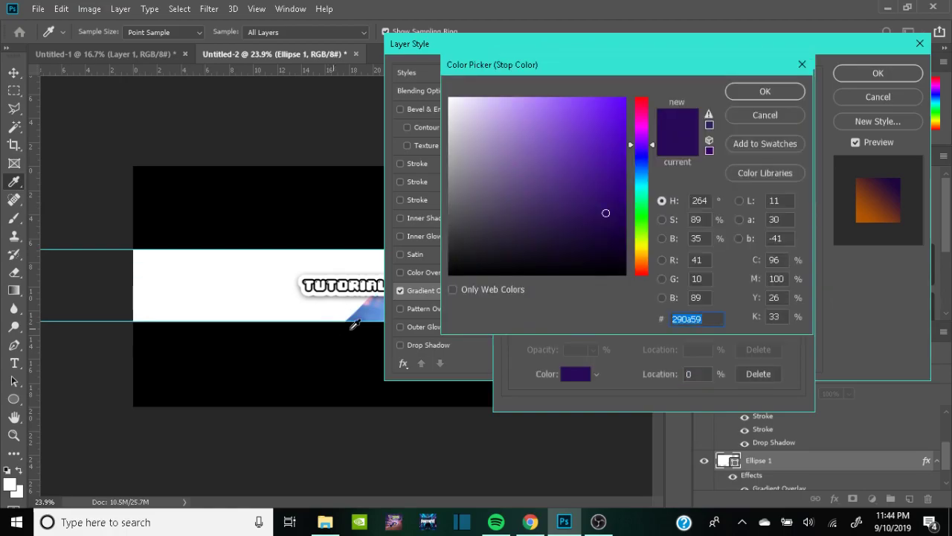
{"action": "mouse_move", "coordinate": [617, 135]}
{"action": "left_mouse_down"}
{"action": "mouse_move", "coordinate": [615, 122]}
{"action": "mouse_move", "coordinate": [653, 75]}
{"action": "left_mouse_up"}
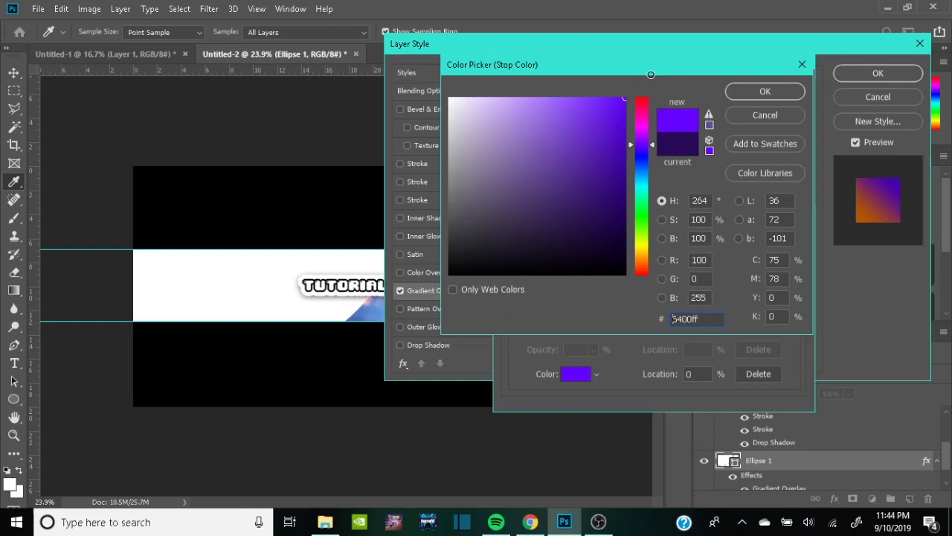
{"action": "left_click_drag", "start_coordinate": [639, 168], "coordinate": [659, 147]}
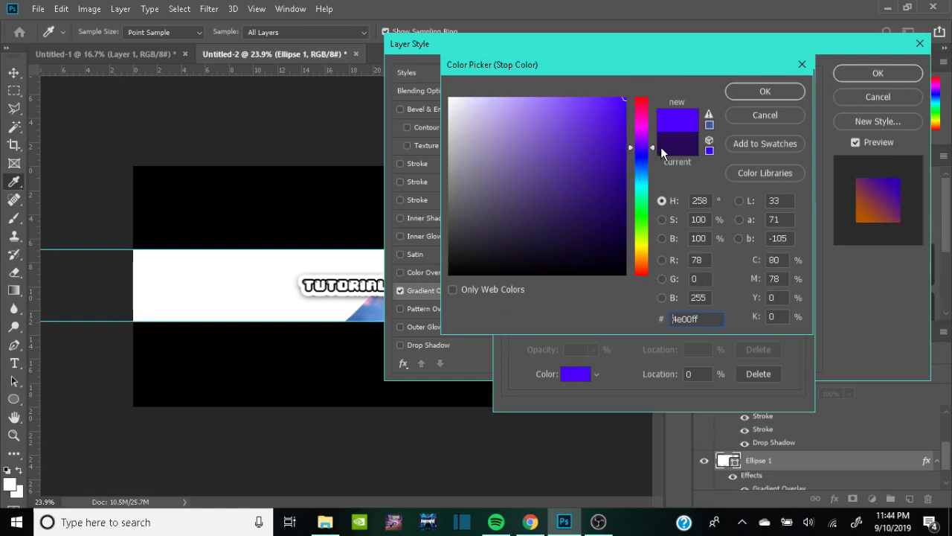
{"action": "left_click", "coordinate": [765, 91]}
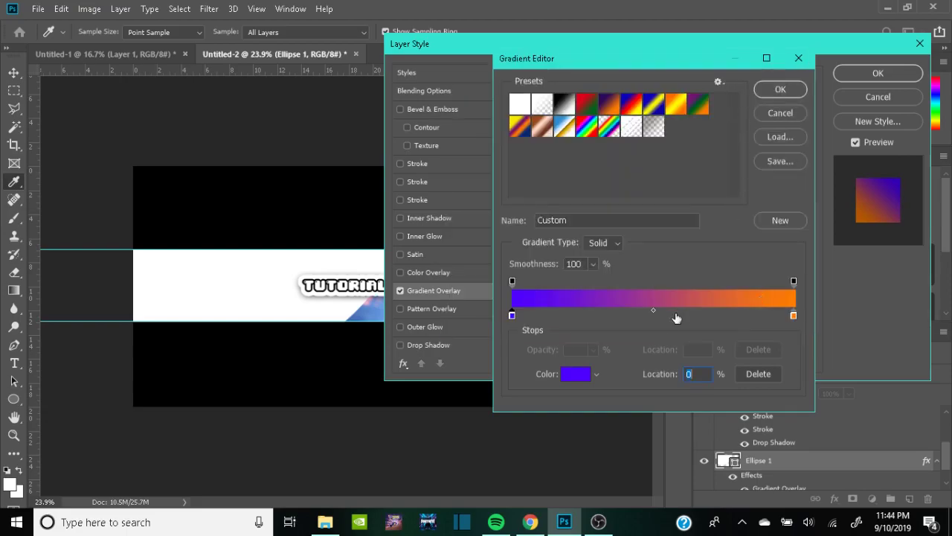
Set the gradient's right stop to a soft peach orange, ff995b.
{"action": "left_click", "coordinate": [793, 315]}
{"action": "double_click", "coordinate": [794, 314]}
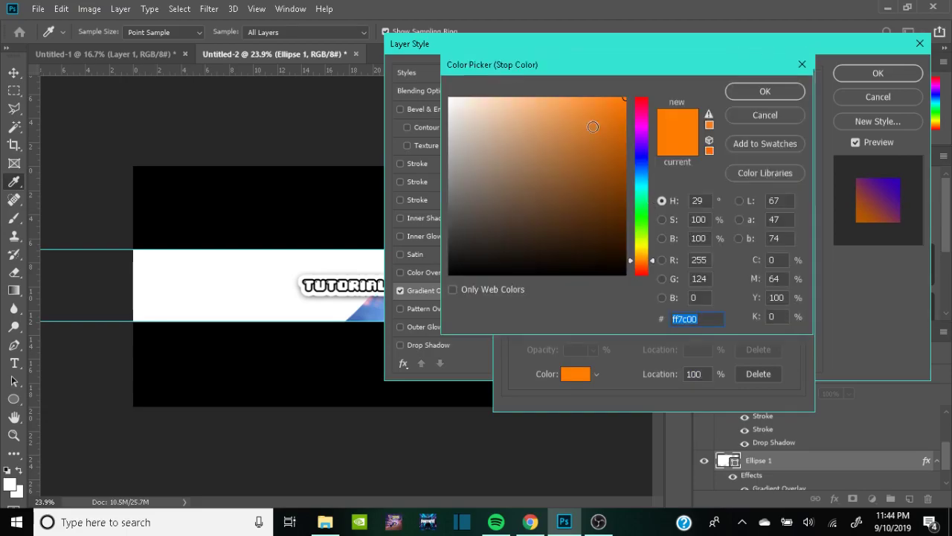
{"action": "left_click_drag", "start_coordinate": [652, 163], "coordinate": [689, 263]}
{"action": "left_click_drag", "start_coordinate": [571, 102], "coordinate": [563, 91]}
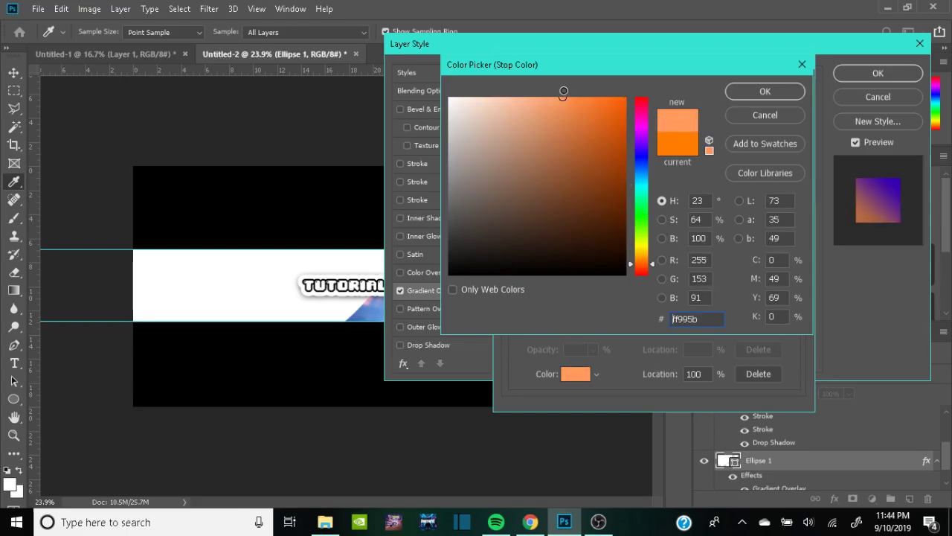
{"action": "left_click", "coordinate": [765, 91]}
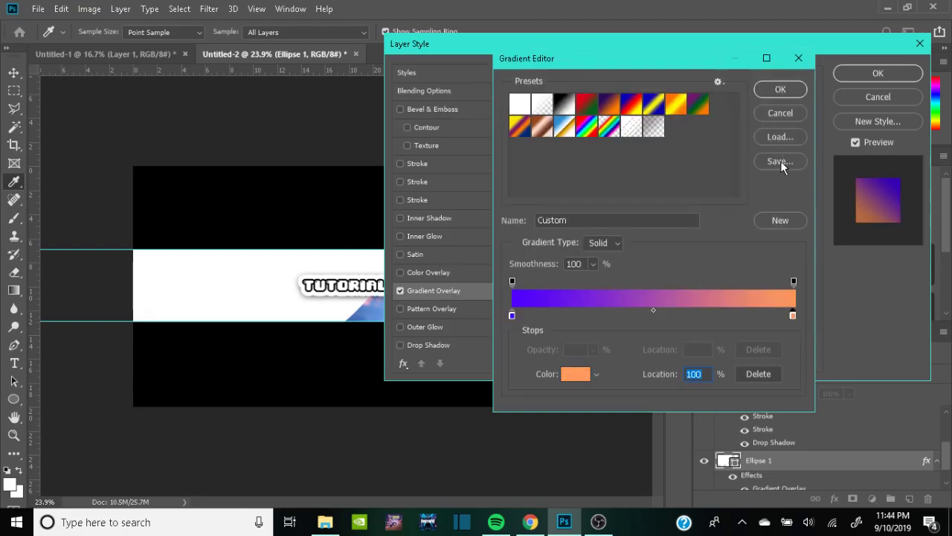
Apply the violet-to-peach gradient and set the Gradient Overlay blend mode to Normal.
{"action": "left_click", "coordinate": [776, 90]}
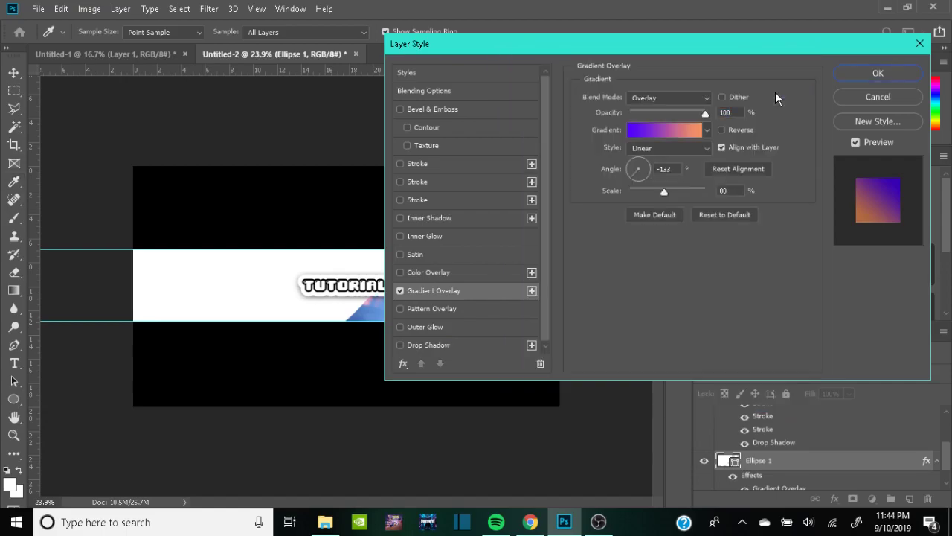
{"action": "left_click", "coordinate": [670, 98]}
{"action": "left_click", "coordinate": [666, 102]}
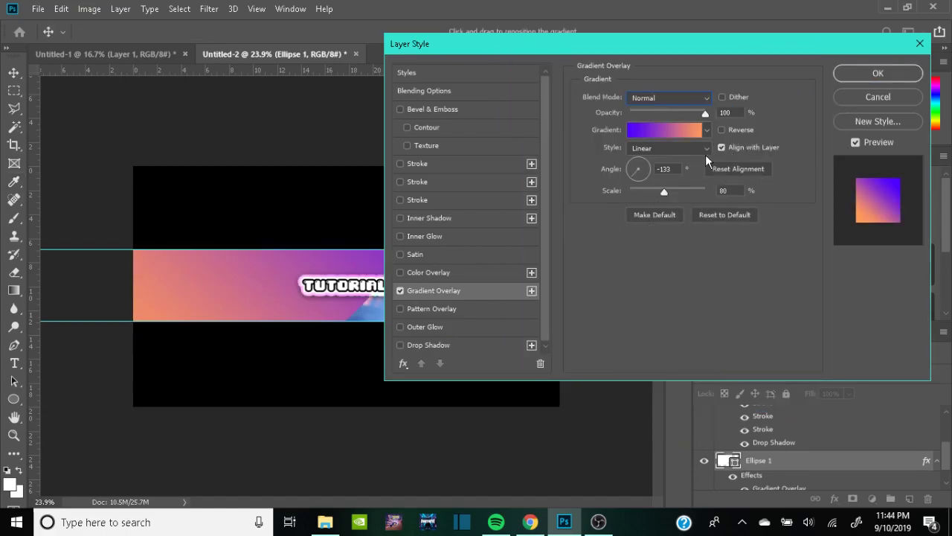
Enable all three Stroke effects on Ellipse 1, widening them, with the third at 79 px.
{"action": "left_click", "coordinate": [399, 163]}
{"action": "left_click", "coordinate": [401, 181]}
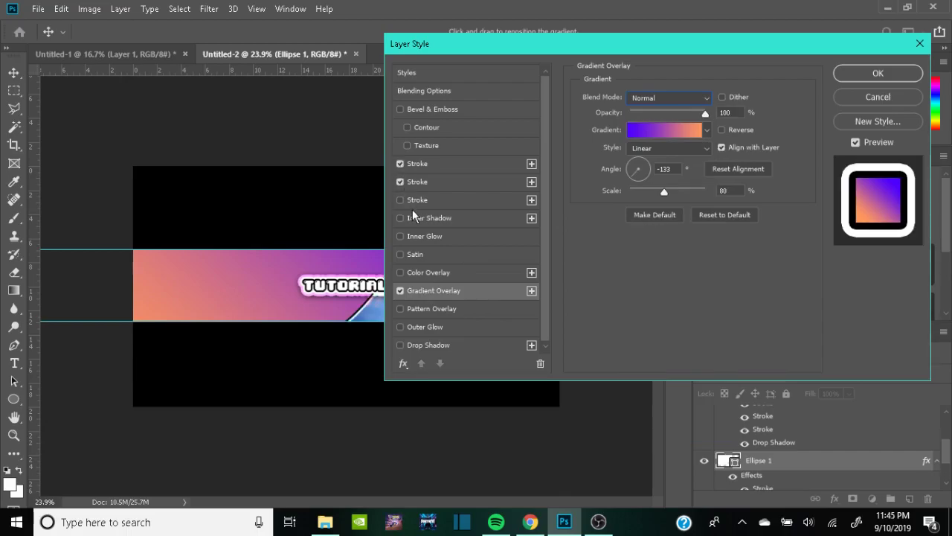
{"action": "left_click", "coordinate": [401, 201]}
{"action": "left_click", "coordinate": [415, 180]}
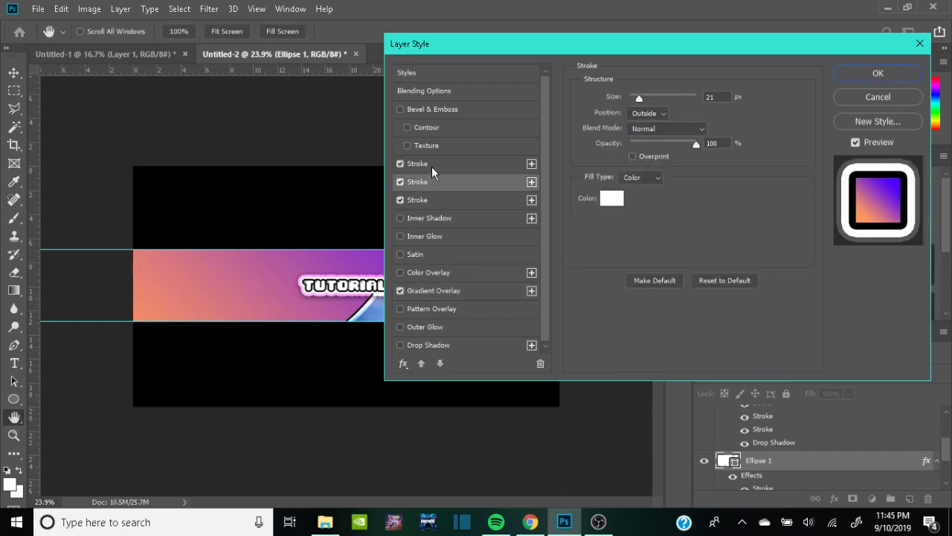
{"action": "left_click", "coordinate": [425, 165]}
{"action": "left_click_drag", "start_coordinate": [636, 97], "coordinate": [649, 101]}
{"action": "left_click", "coordinate": [439, 183]}
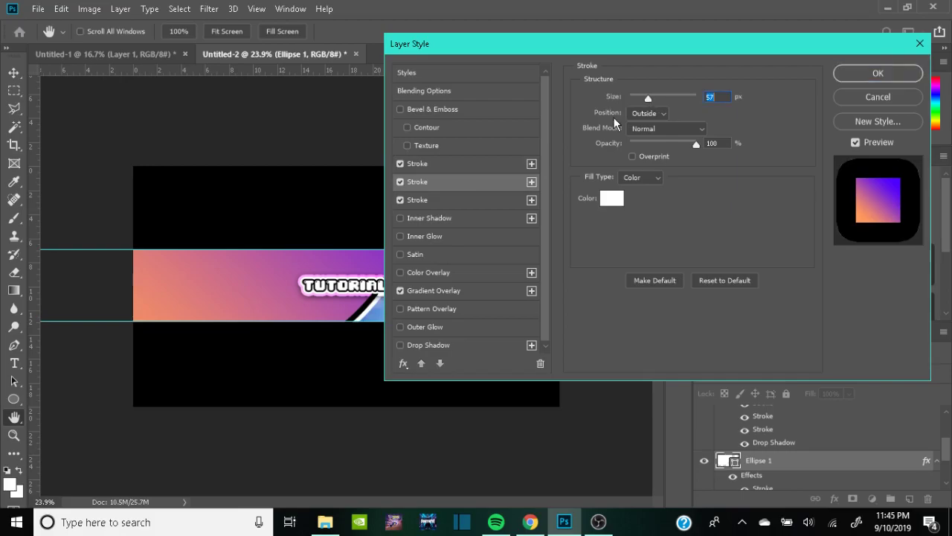
{"action": "left_click", "coordinate": [428, 201]}
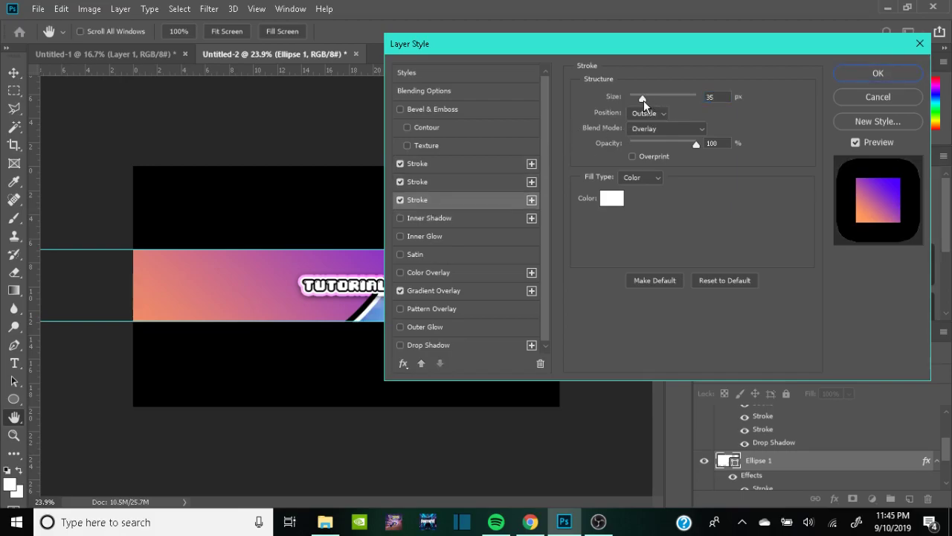
{"action": "left_click_drag", "start_coordinate": [644, 100], "coordinate": [656, 101]}
{"action": "left_click_drag", "start_coordinate": [742, 52], "coordinate": [846, 66]}
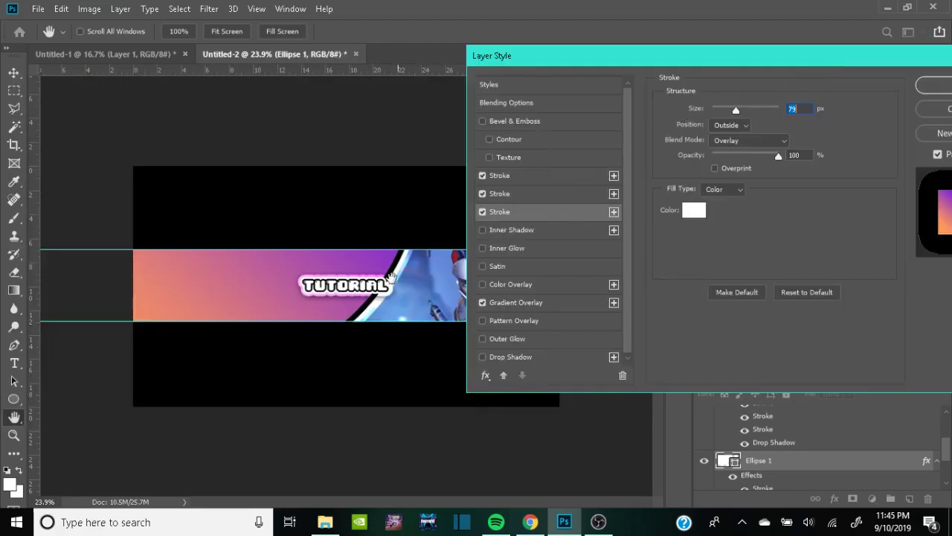
Swap the Gradient Overlay for a Normal-blend Color Overlay in muted blue 3577a6.
{"action": "left_click", "coordinate": [482, 302]}
{"action": "left_click", "coordinate": [483, 285]}
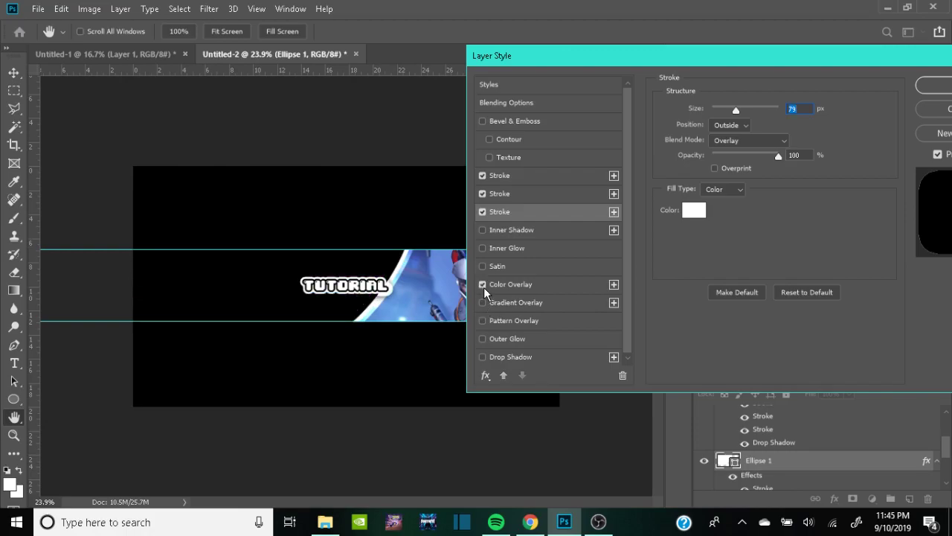
{"action": "left_click", "coordinate": [499, 288]}
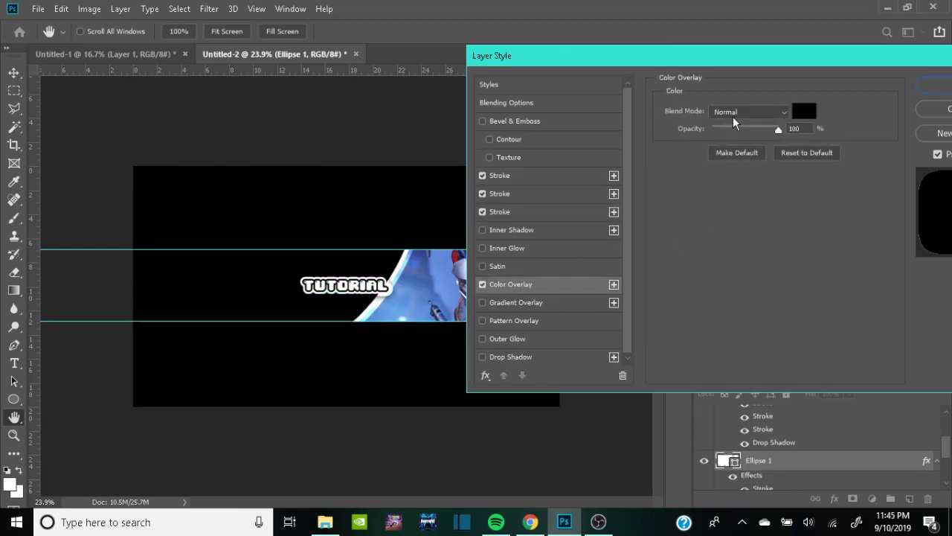
{"action": "left_click", "coordinate": [733, 113]}
{"action": "left_click", "coordinate": [807, 115]}
{"action": "left_click", "coordinate": [805, 112]}
{"action": "left_click", "coordinate": [644, 180]}
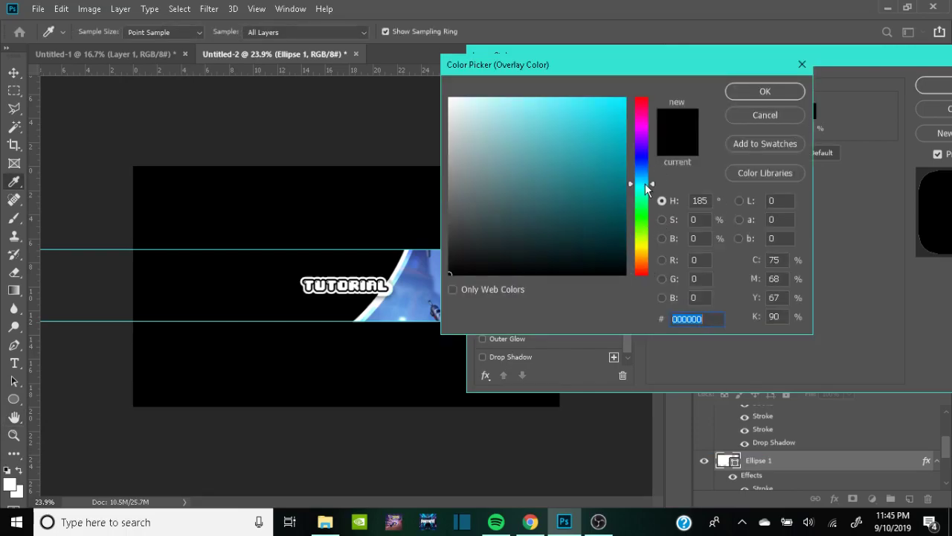
{"action": "mouse_move", "coordinate": [491, 98]}
{"action": "left_mouse_down"}
{"action": "mouse_move", "coordinate": [562, 18]}
{"action": "mouse_move", "coordinate": [587, 9]}
{"action": "mouse_move", "coordinate": [633, 171]}
{"action": "mouse_move", "coordinate": [642, 165]}
{"action": "mouse_move", "coordinate": [636, 181]}
{"action": "mouse_move", "coordinate": [609, 119]}
{"action": "mouse_move", "coordinate": [588, 96]}
{"action": "mouse_move", "coordinate": [593, 108]}
{"action": "mouse_move", "coordinate": [566, 124]}
{"action": "mouse_move", "coordinate": [572, 162]}
{"action": "left_mouse_up"}
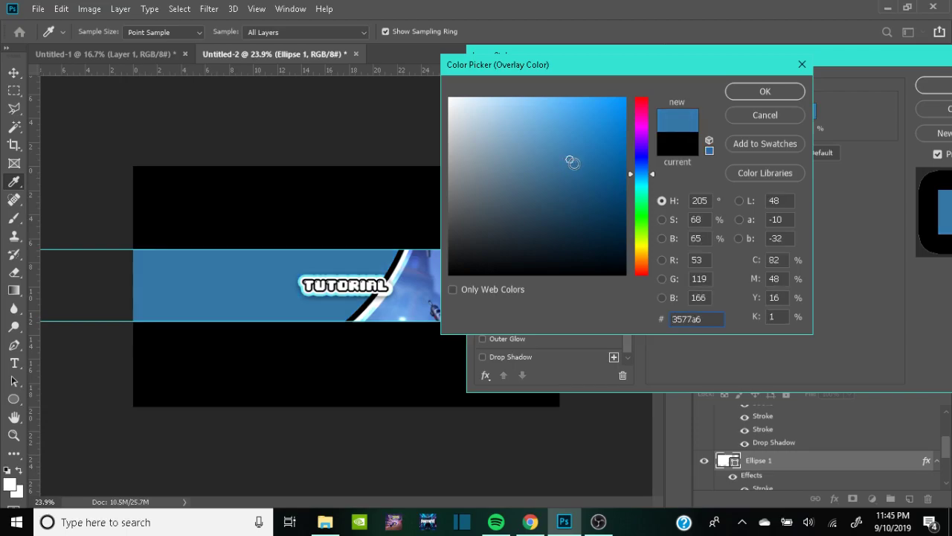
{"action": "left_click", "coordinate": [740, 91]}
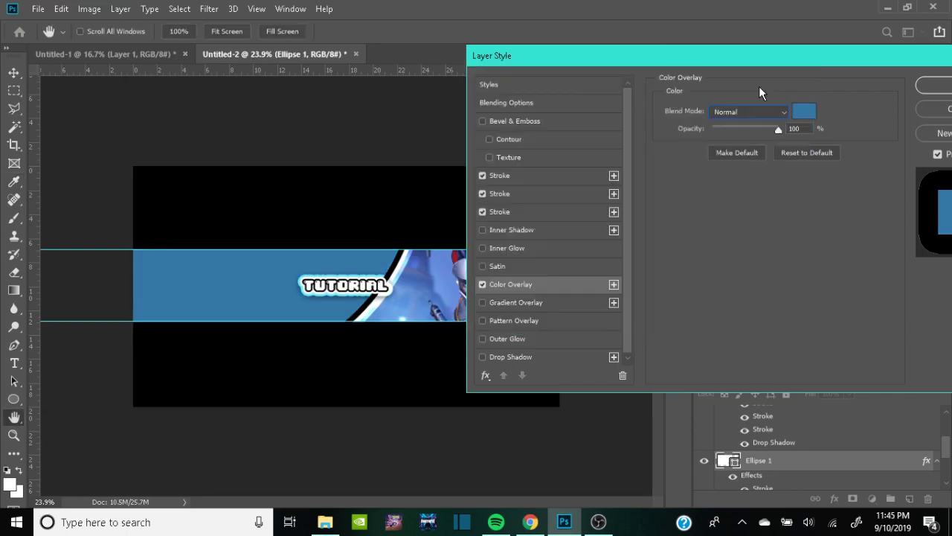
{"action": "left_click_drag", "start_coordinate": [729, 54], "coordinate": [763, 55]}
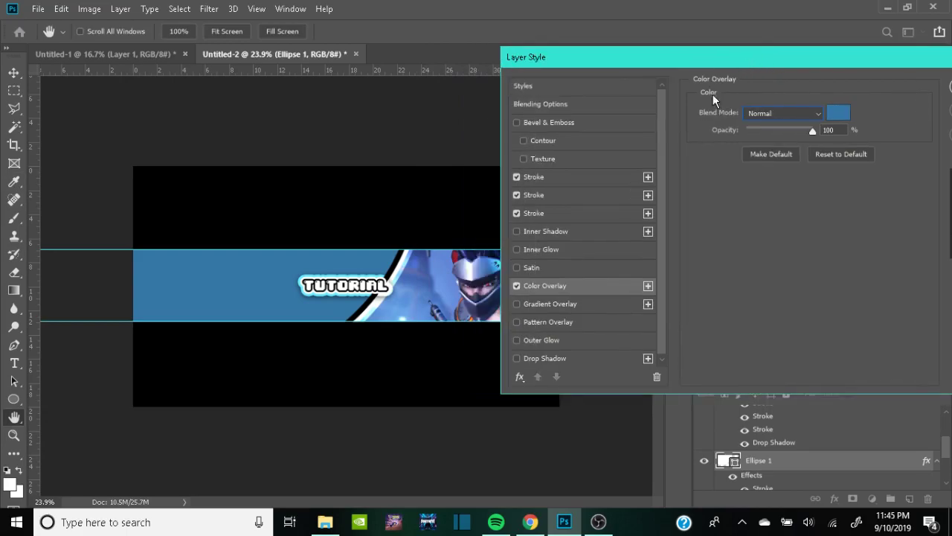
Resize the strokes to 57 px, 70 px and 43 px, then apply the ellipse's styles.
{"action": "left_click", "coordinate": [548, 213]}
{"action": "mouse_move", "coordinate": [766, 112]}
{"action": "left_mouse_down"}
{"action": "mouse_move", "coordinate": [776, 117]}
{"action": "mouse_move", "coordinate": [763, 114]}
{"action": "left_mouse_up"}
{"action": "left_click", "coordinate": [553, 196]}
{"action": "left_click", "coordinate": [552, 197]}
{"action": "left_click", "coordinate": [552, 176]}
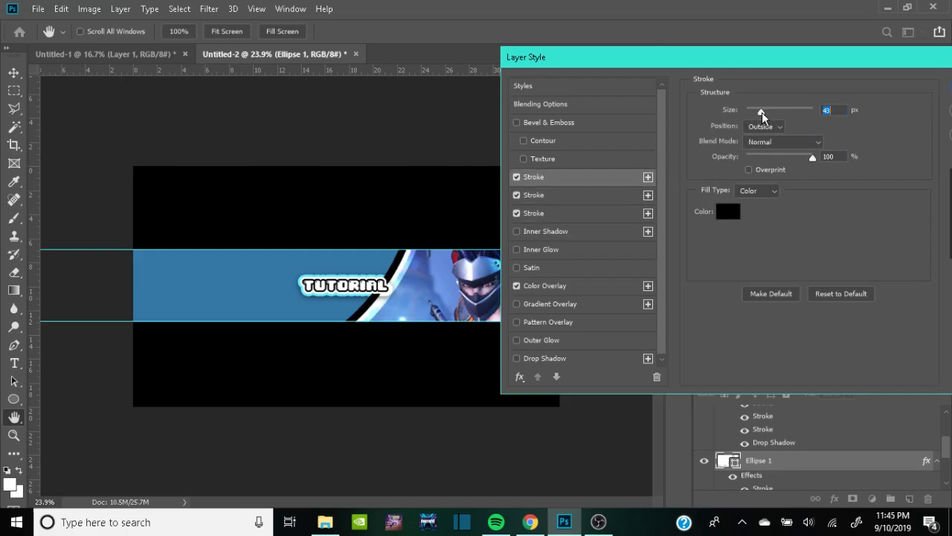
{"action": "left_click_drag", "start_coordinate": [593, 63], "coordinate": [423, 71]}
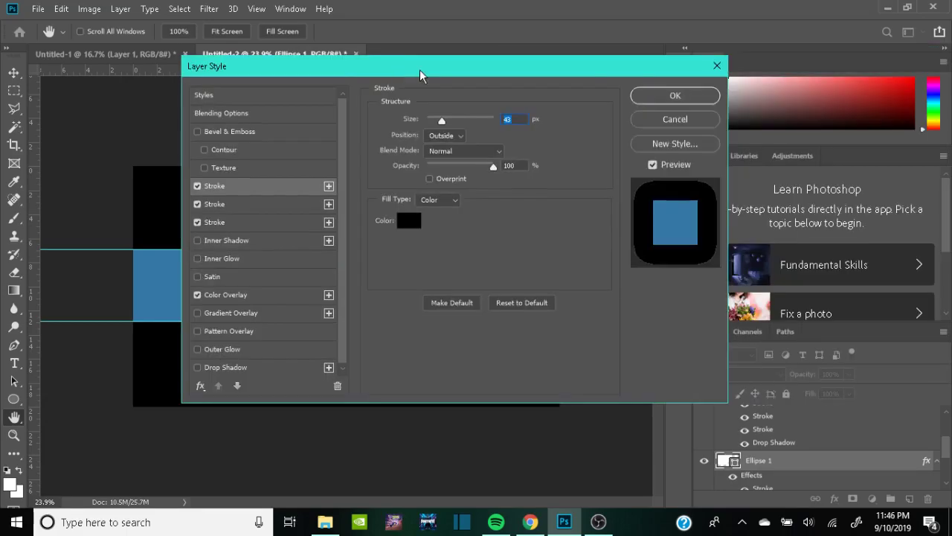
{"action": "left_click", "coordinate": [671, 94]}
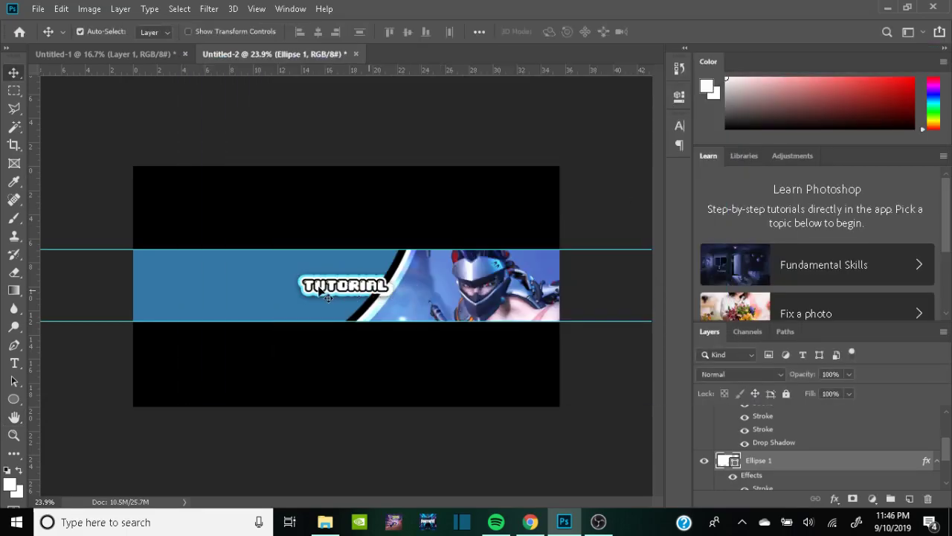
Shift the TUTORIAL text further right and switch to the Ellipse Tool.
{"action": "left_click_drag", "start_coordinate": [321, 288], "coordinate": [370, 285]}
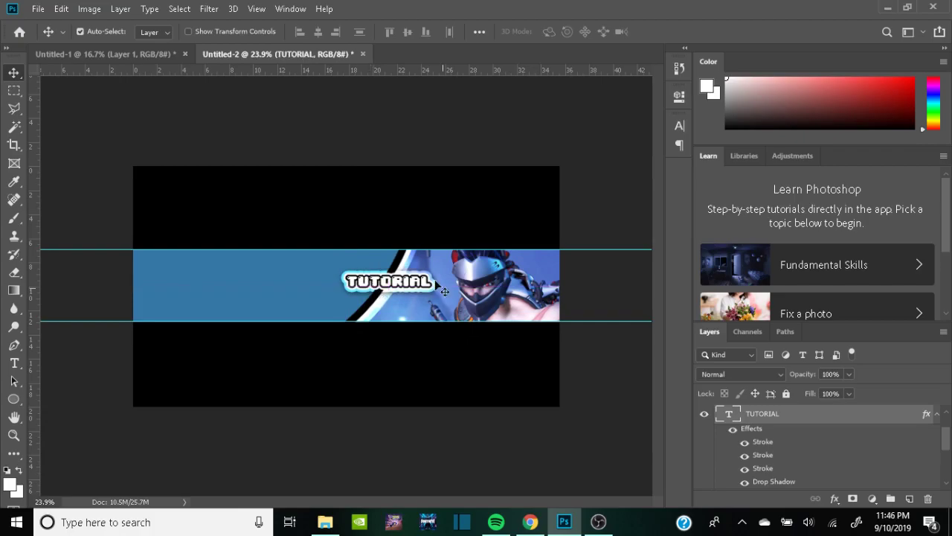
{"action": "left_click", "coordinate": [12, 401]}
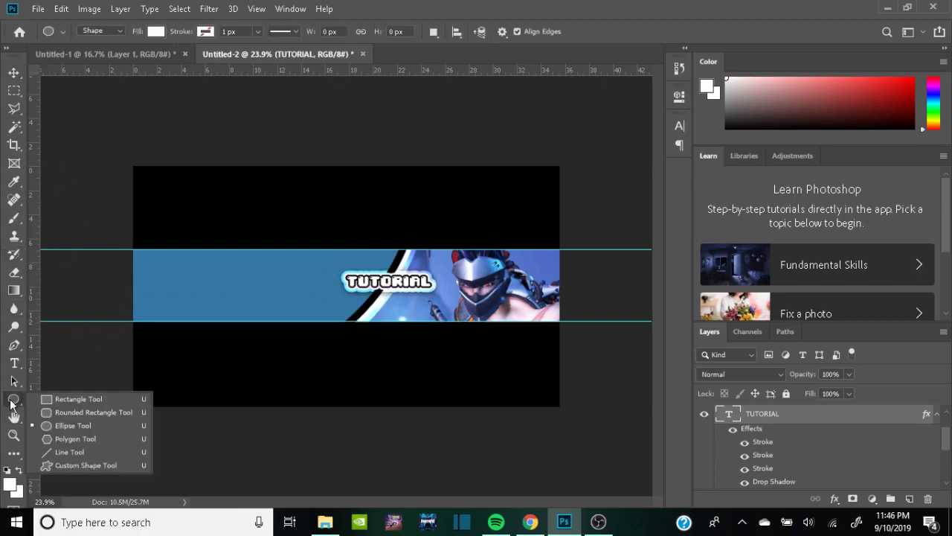
{"action": "left_click", "coordinate": [62, 424]}
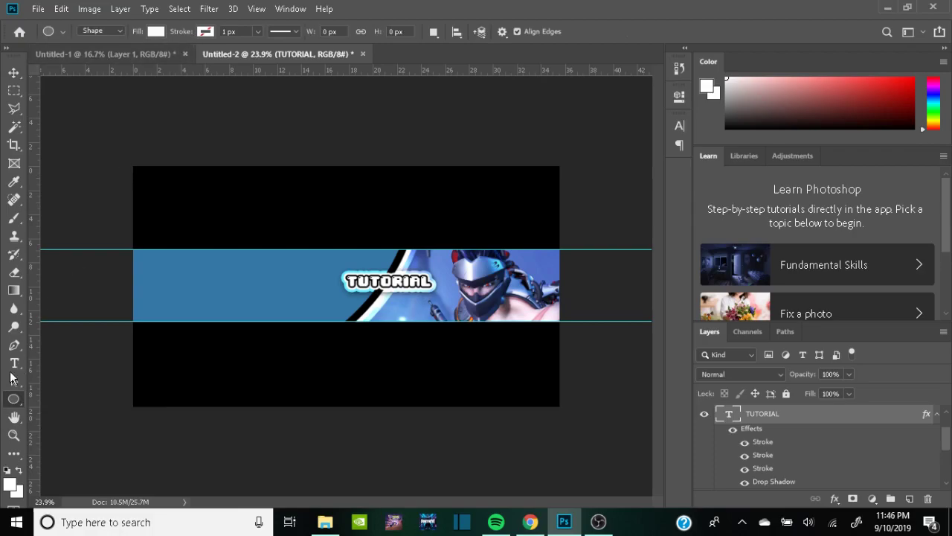
Draw a 432 × 432 px circle over TUTORIAL with no fill and a white 15.33 px stroke.
{"action": "left_click", "coordinate": [14, 403]}
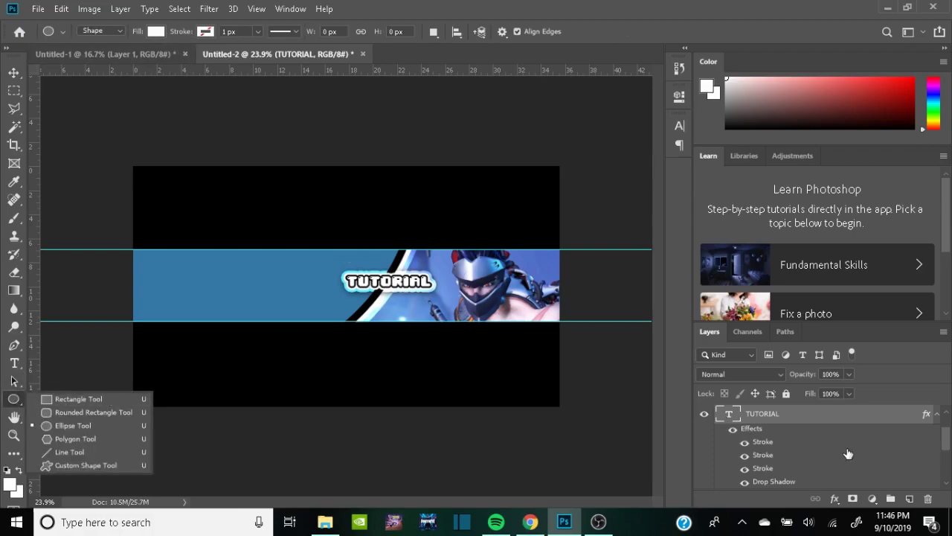
{"action": "scroll", "coordinate": [778, 450], "scroll_direction": "up", "scroll_amount": 1}
{"action": "scroll", "coordinate": [778, 454], "scroll_direction": "down", "scroll_amount": 3}
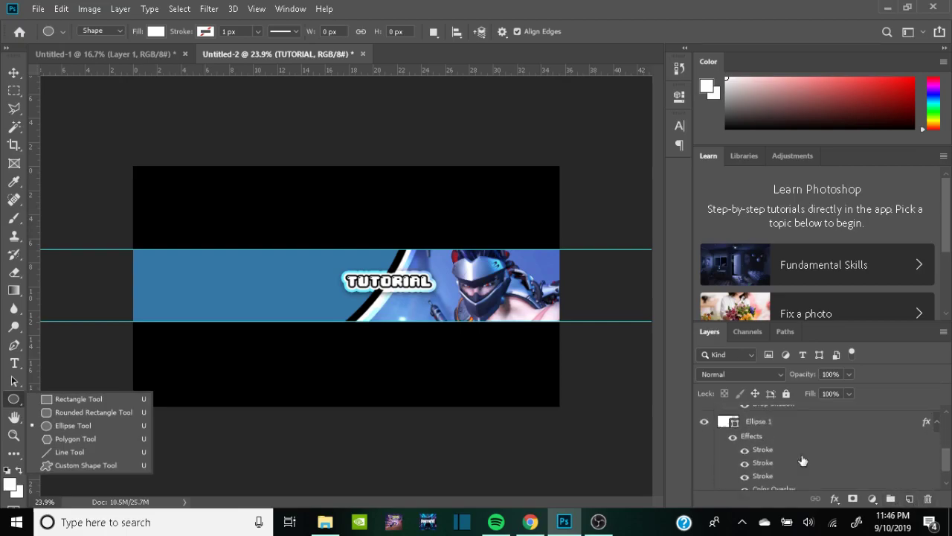
{"action": "left_click_drag", "start_coordinate": [361, 249], "coordinate": [433, 321]}
{"action": "left_click", "coordinate": [482, 201]}
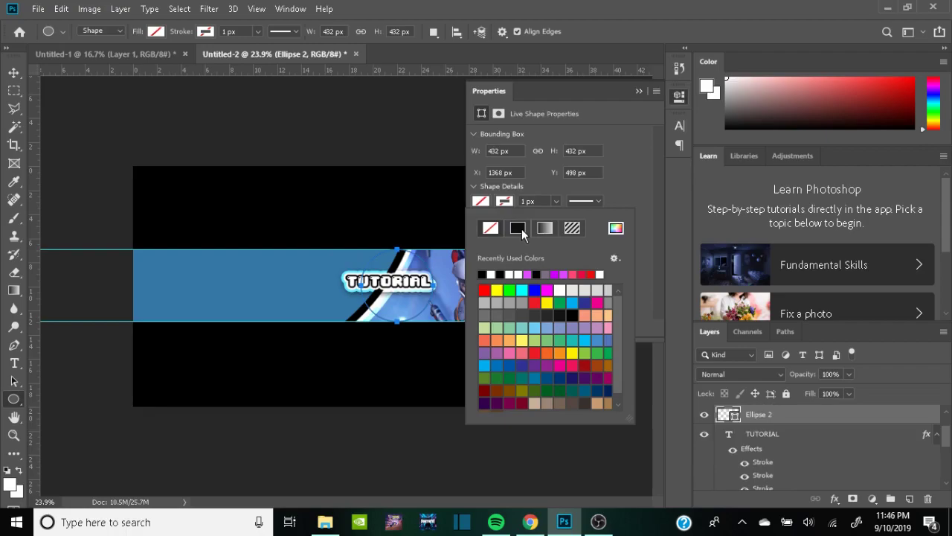
{"action": "left_click", "coordinate": [514, 274]}
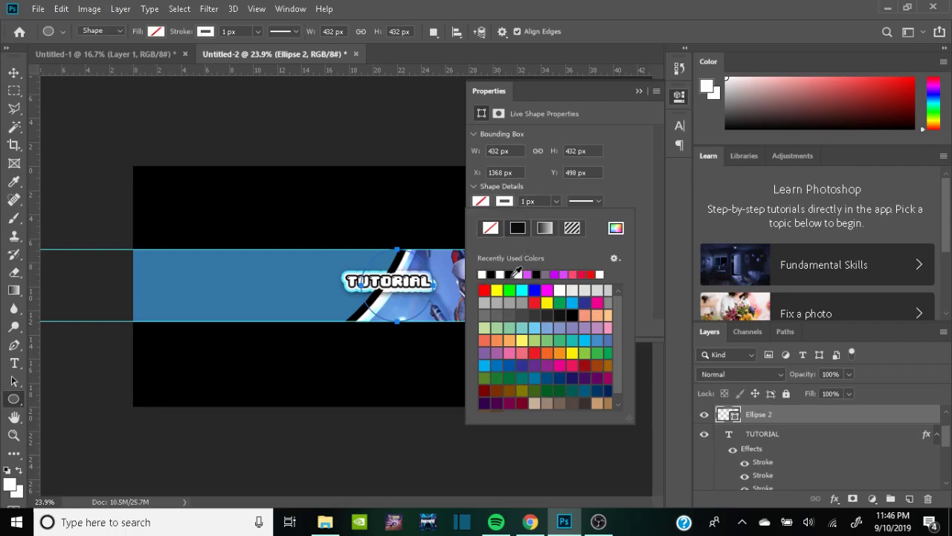
{"action": "left_click", "coordinate": [556, 201]}
{"action": "left_click_drag", "start_coordinate": [563, 221], "coordinate": [572, 216]}
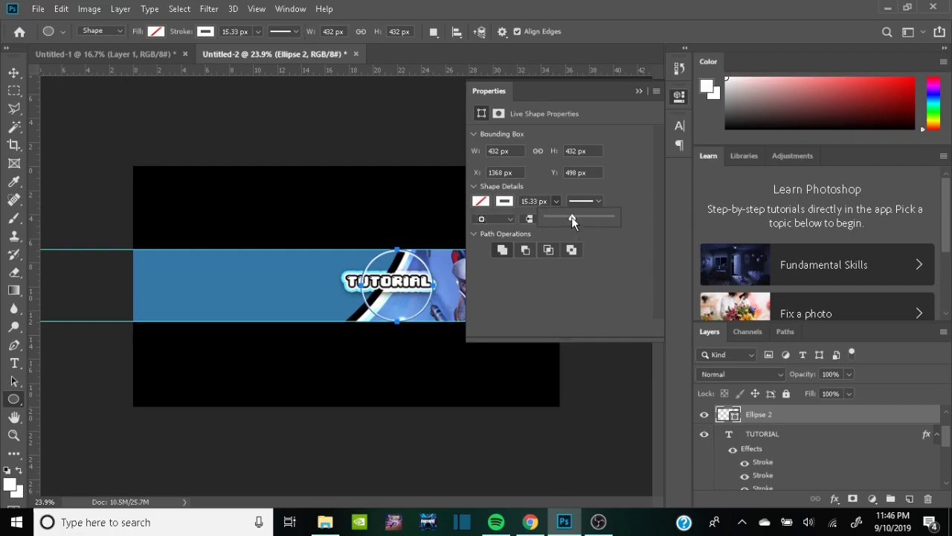